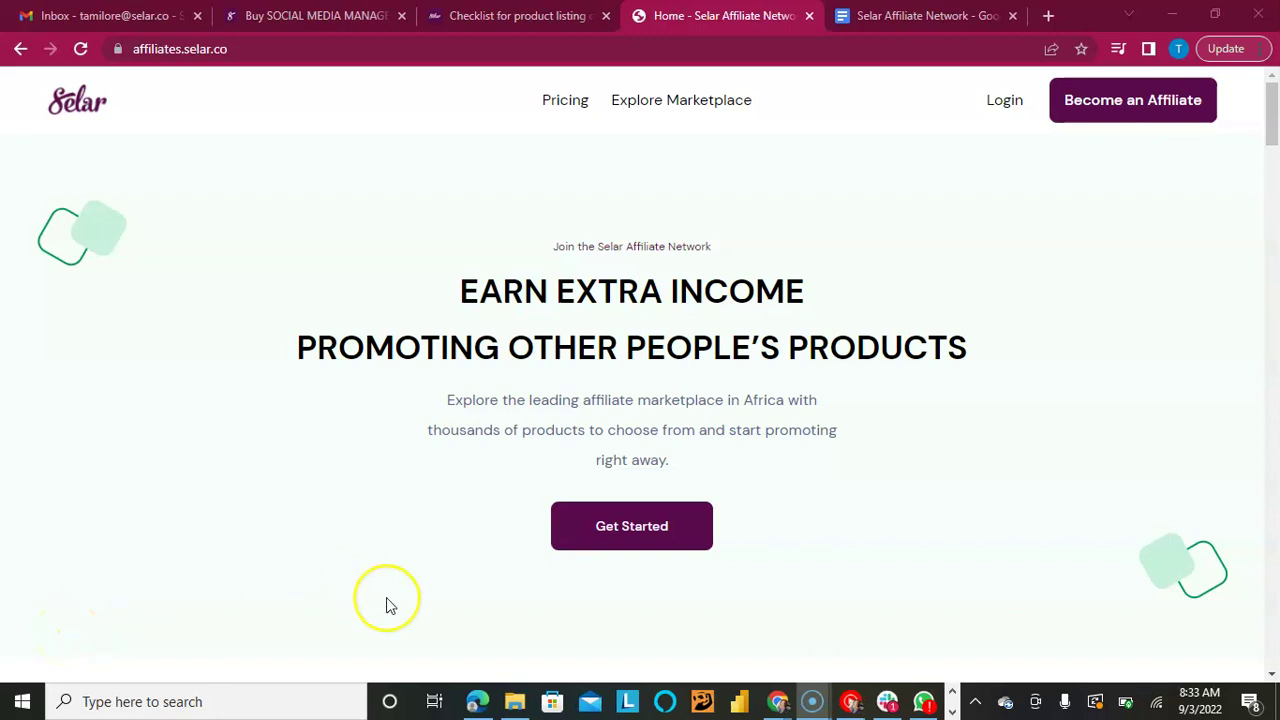
Step: Scroll up and down through the affiliate site page
scroll(390, 606, "down", 1)
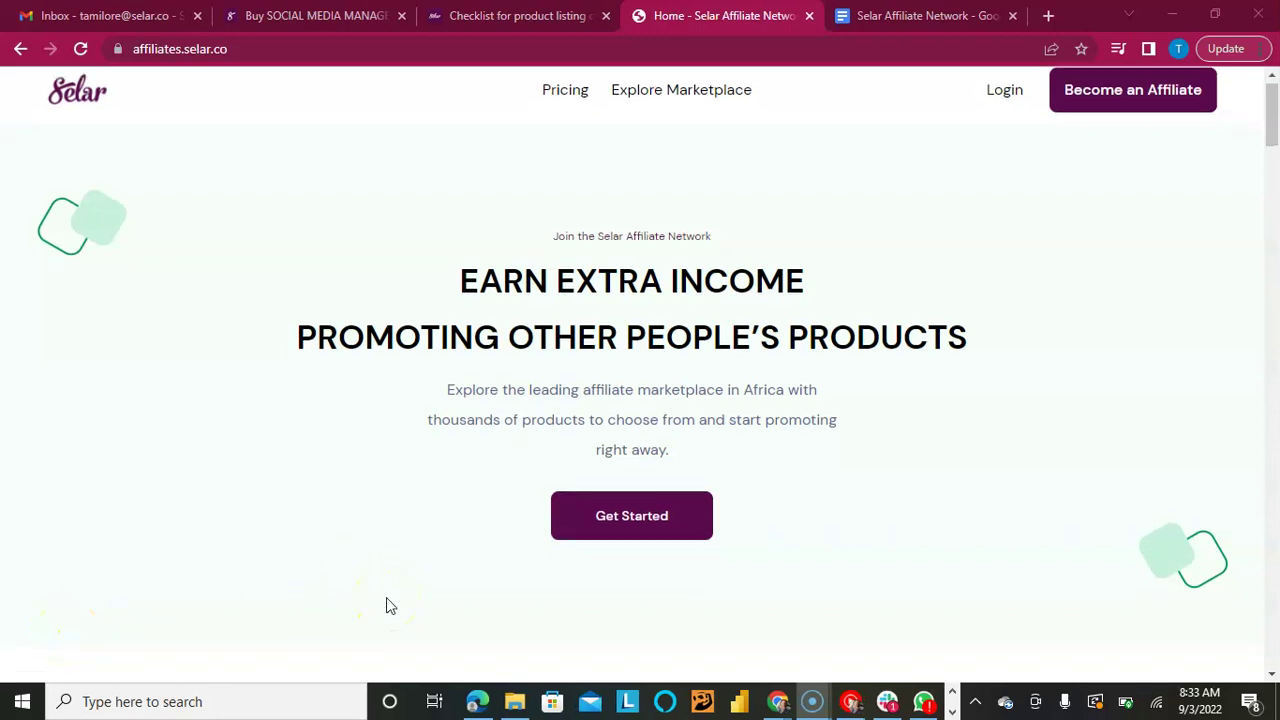
scroll(390, 606, "down", 4)
scroll(390, 606, "down", 1)
scroll(390, 606, "up", 5)
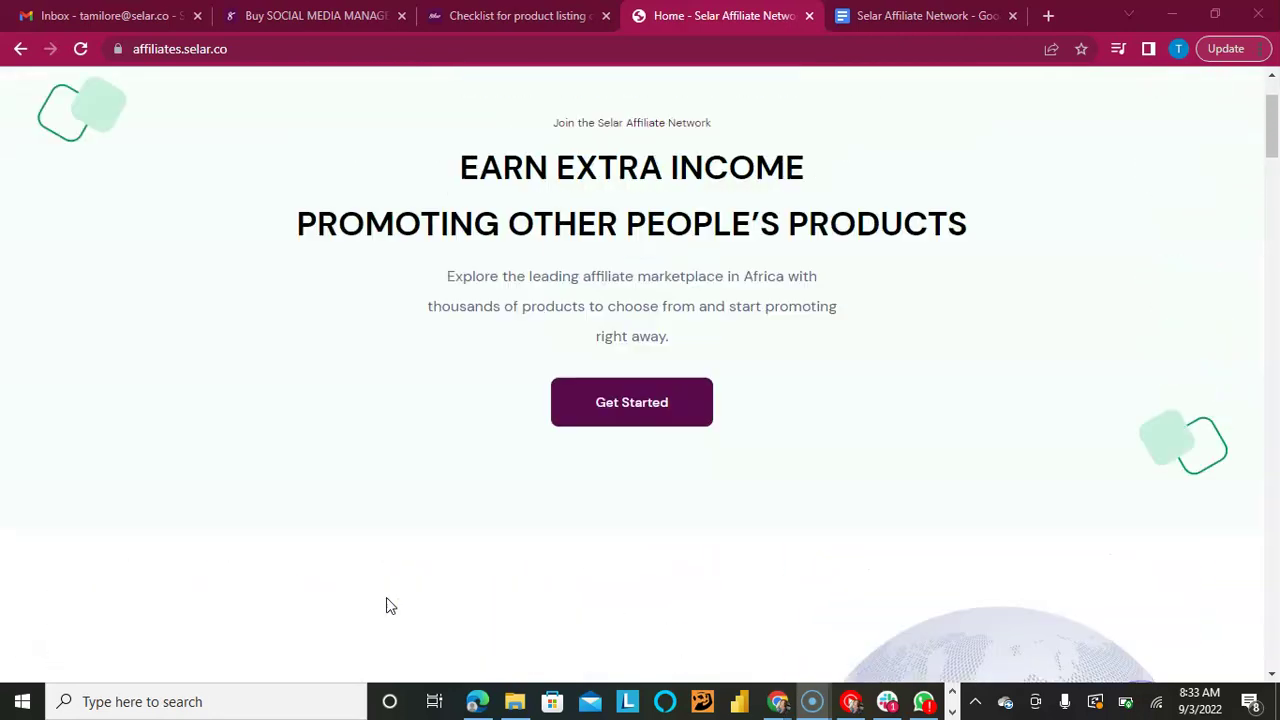
scroll(390, 606, "up", 1)
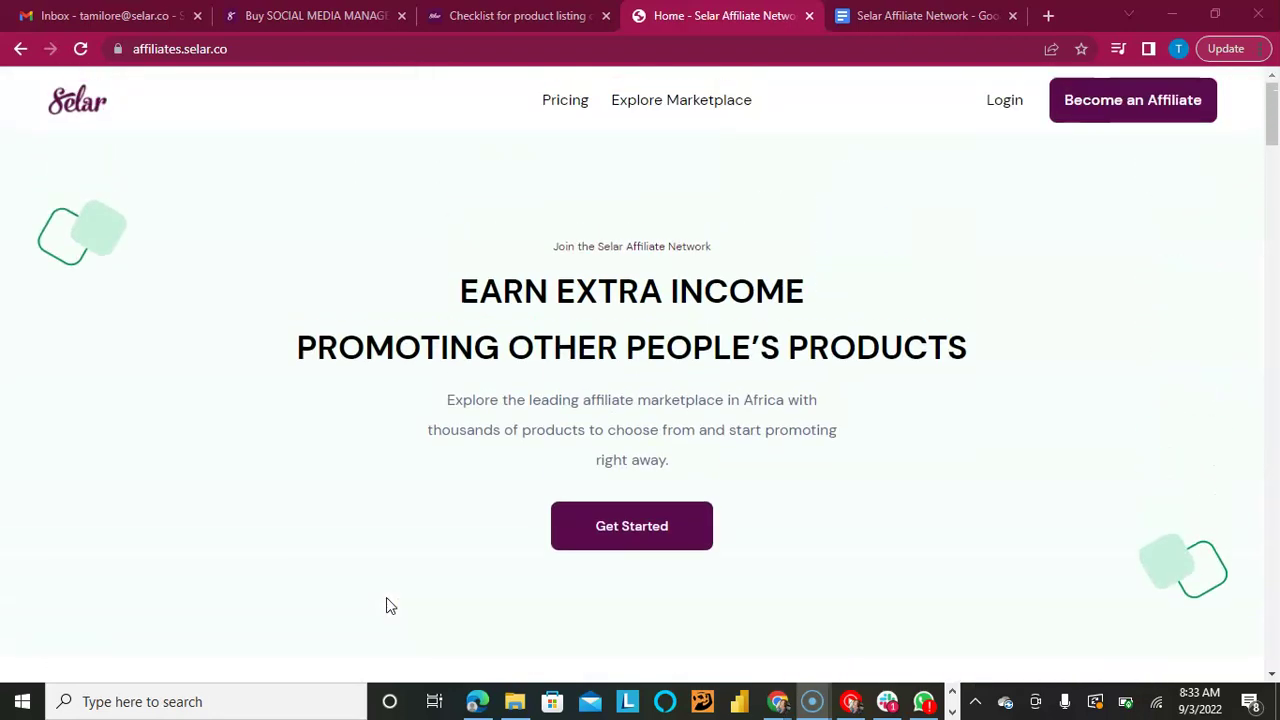
scroll(386, 598, "down", 1)
scroll(386, 598, "down", 1)
scroll(386, 598, "down", 4)
scroll(386, 598, "down", 5)
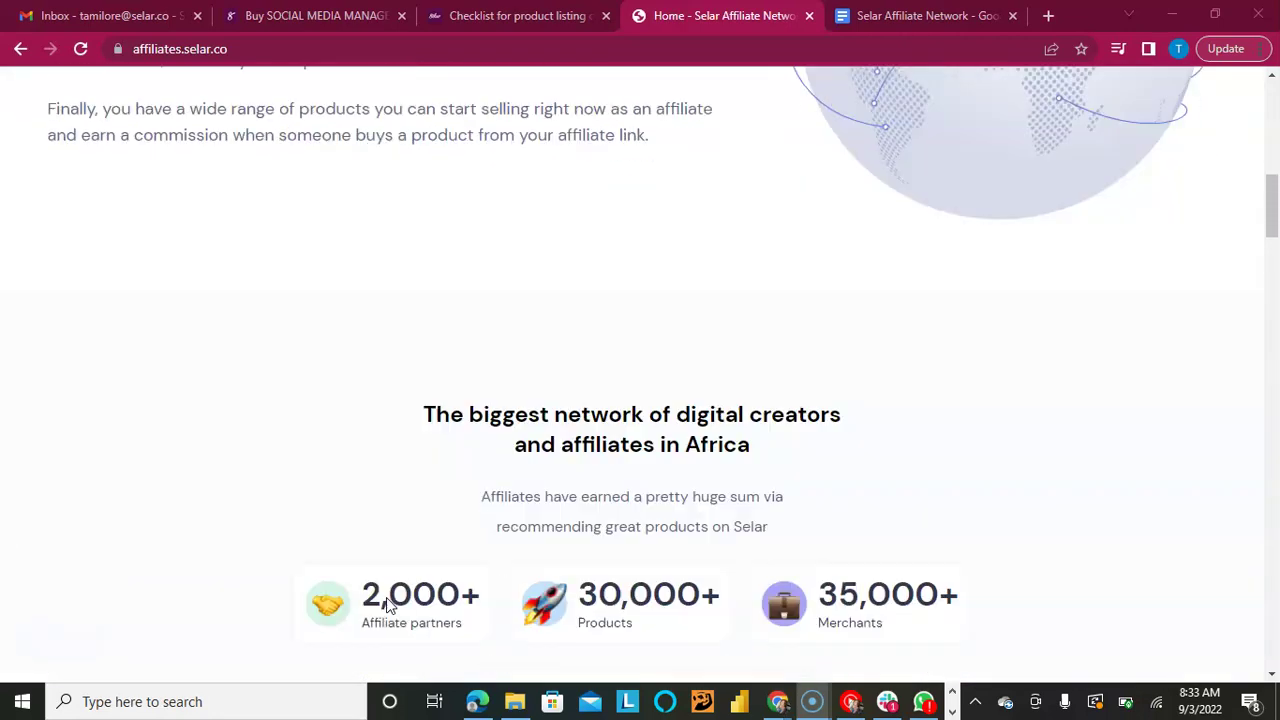
scroll(386, 597, "down", 5)
scroll(386, 597, "up", 15)
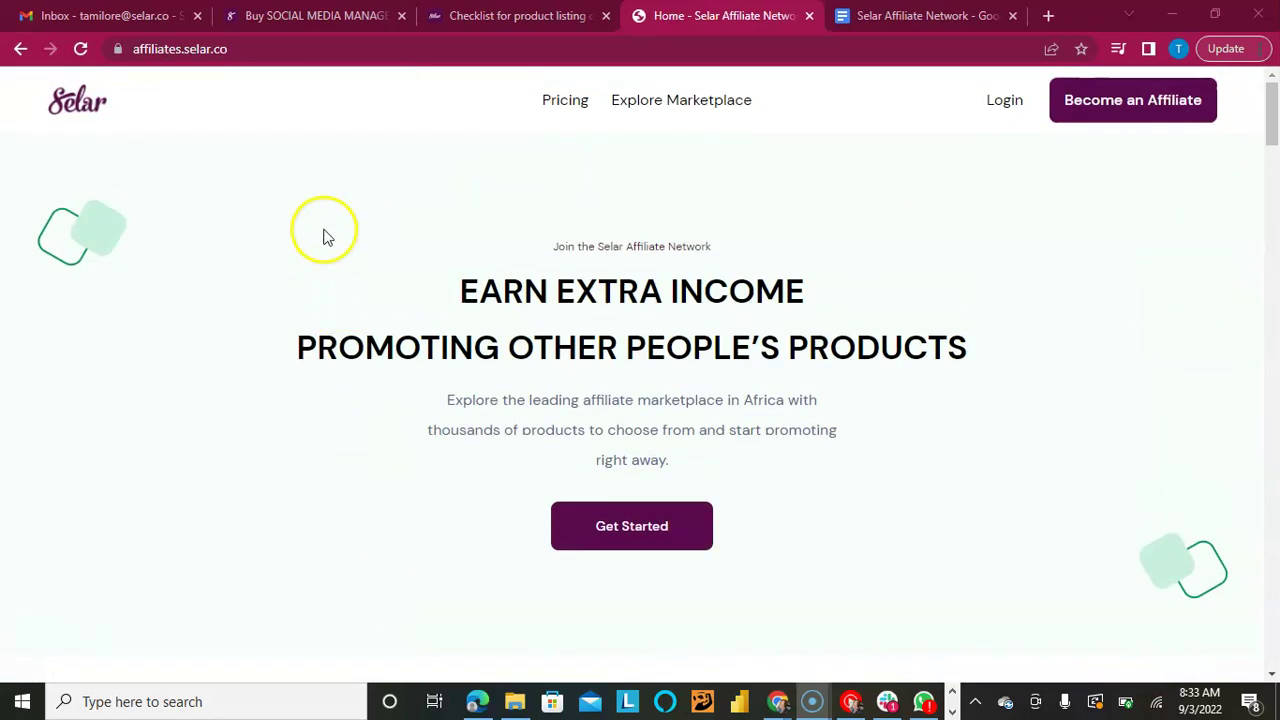
Step: Go to selar.co and scroll down to the homepage footer links
left_click(330, 50)
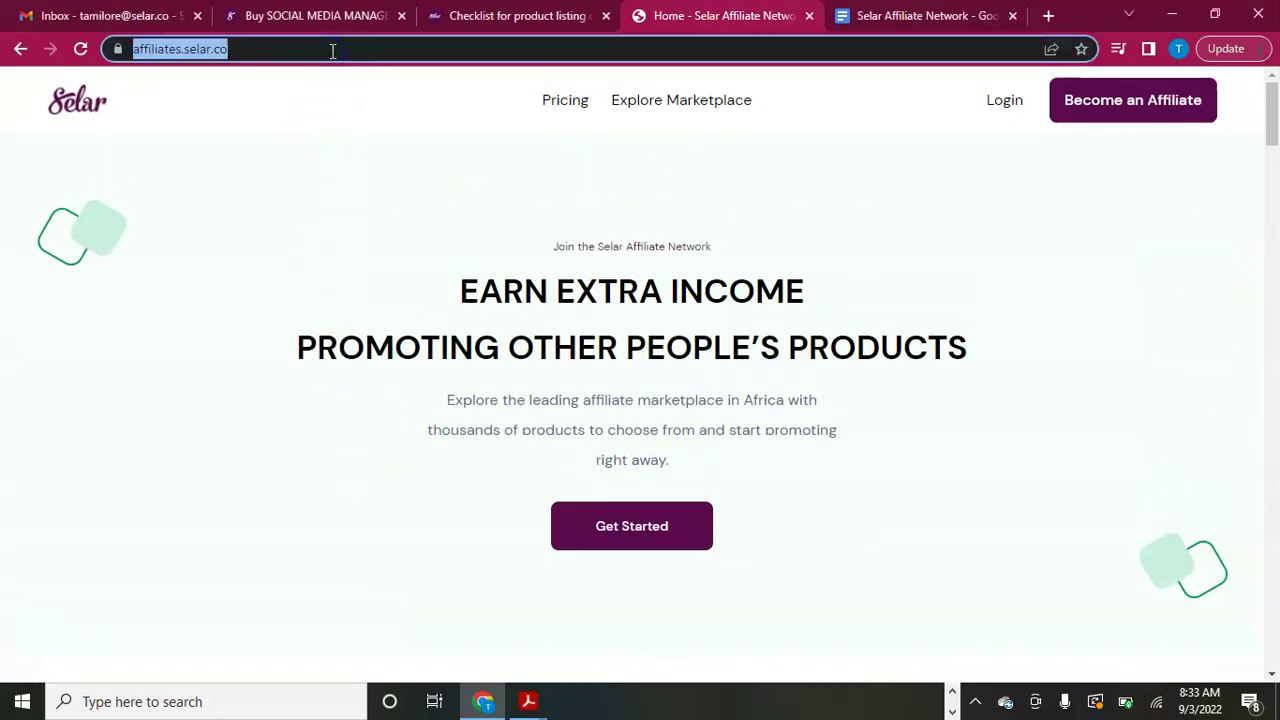
type("s")
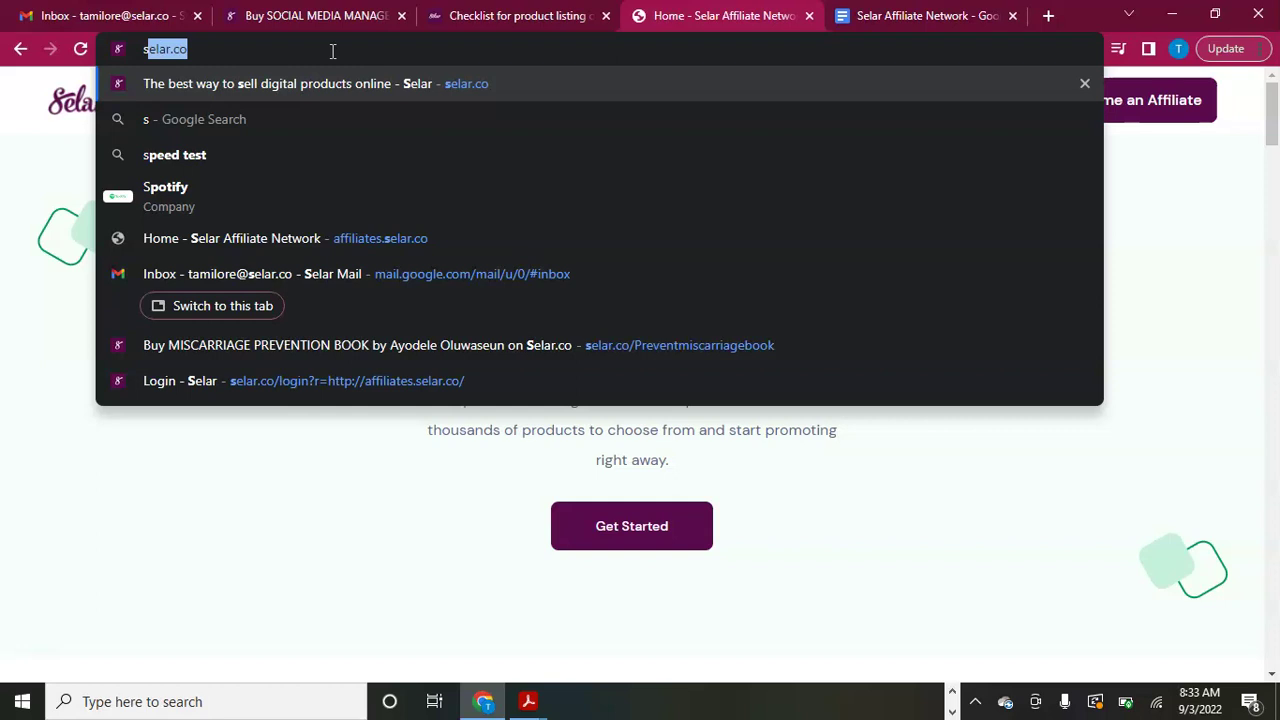
key("Return")
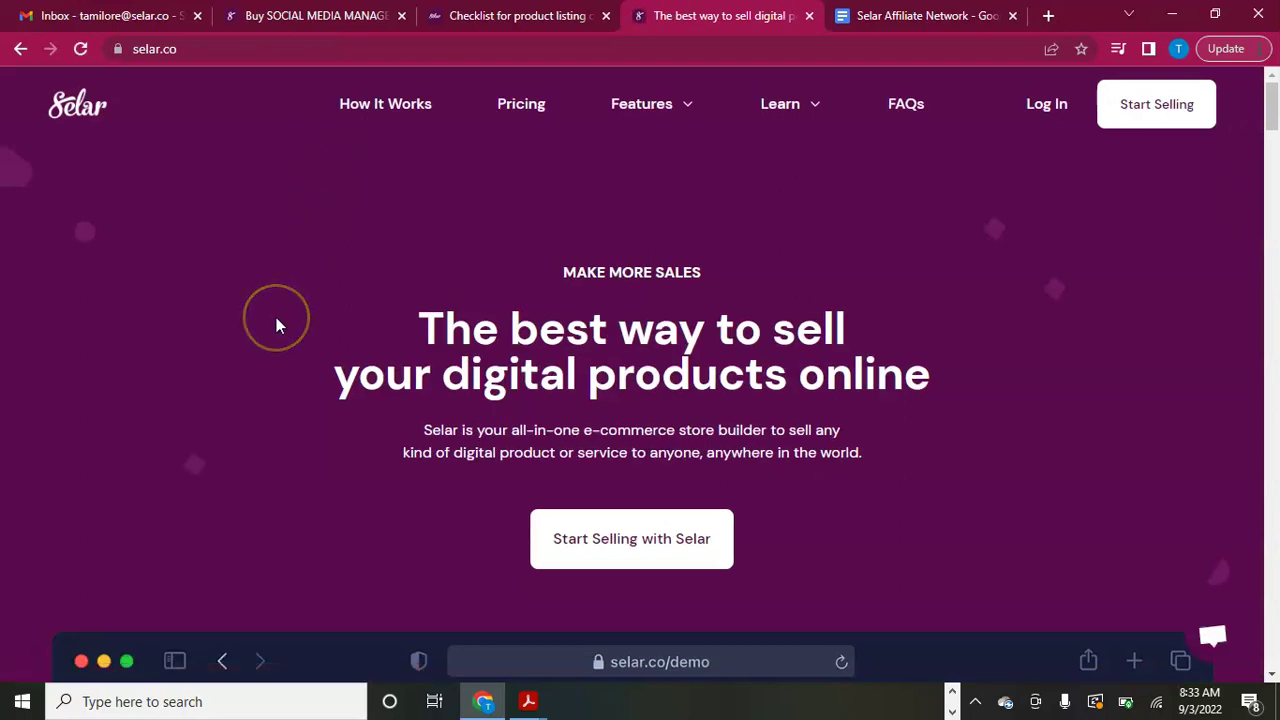
scroll(276, 318, "down", 10)
scroll(276, 318, "down", 5)
scroll(278, 325, "down", 5)
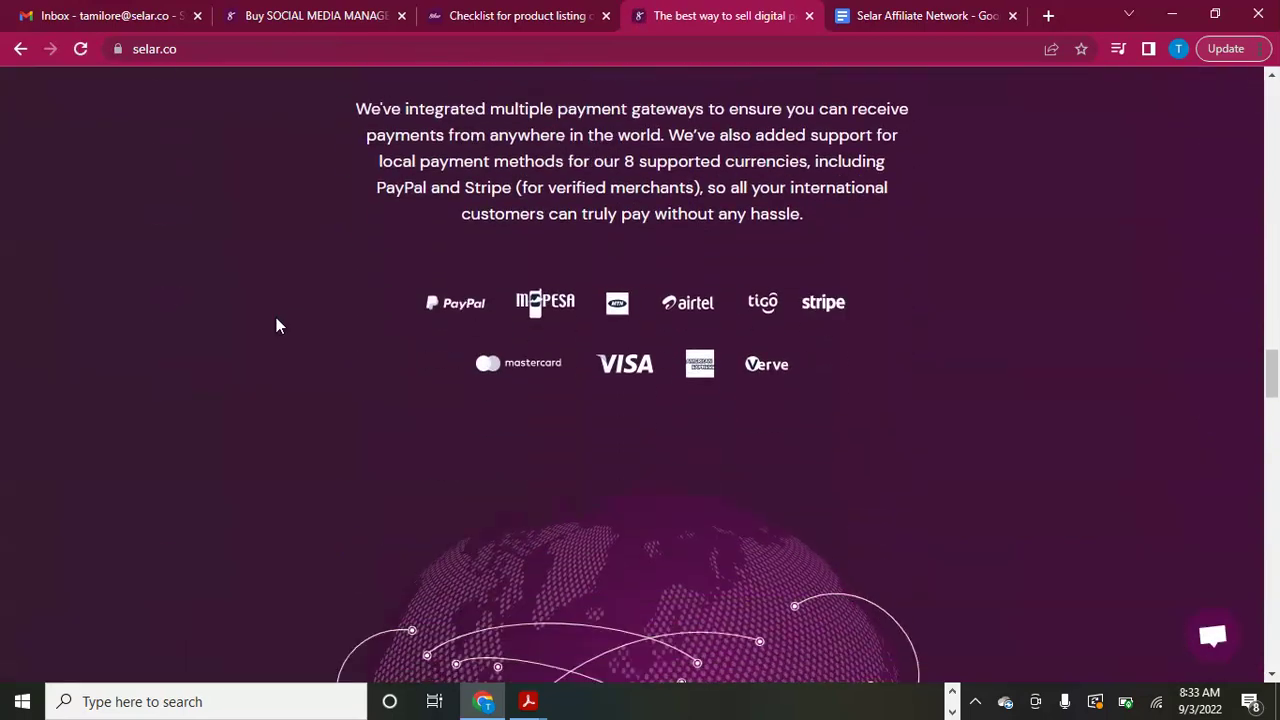
scroll(278, 325, "down", 5)
scroll(278, 325, "down", 5)
scroll(278, 325, "down", 5)
scroll(276, 317, "down", 1)
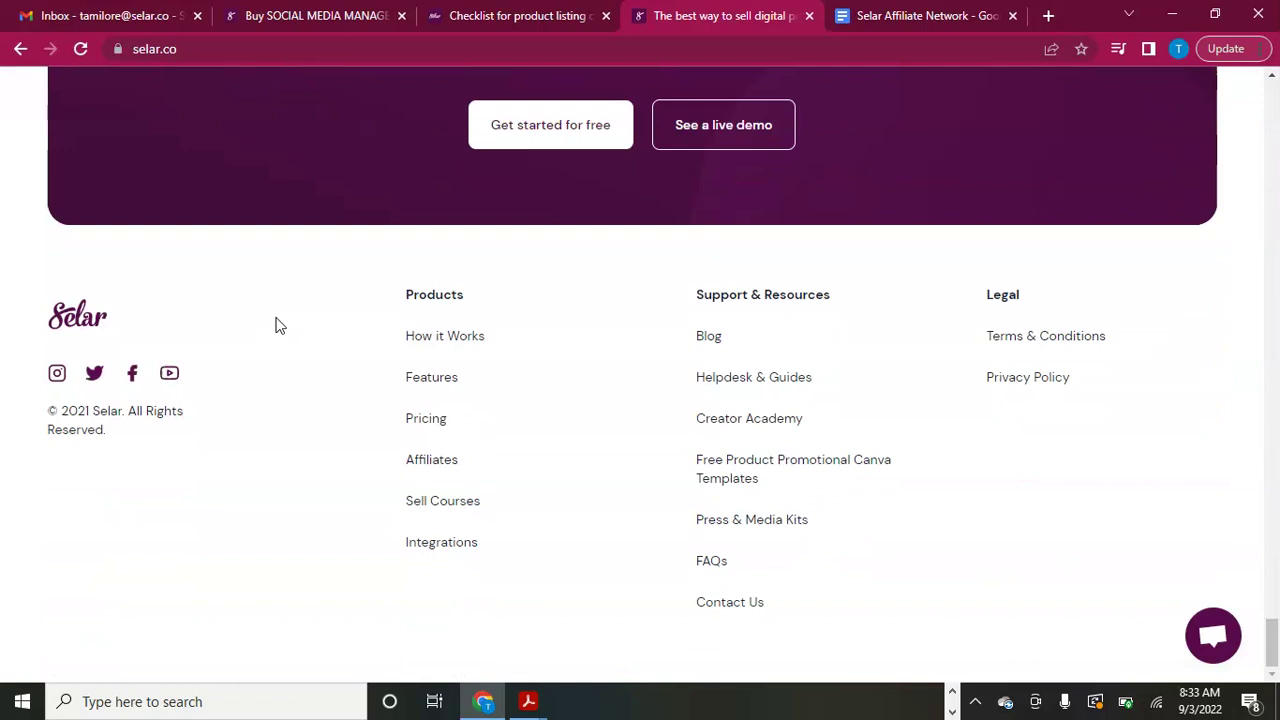
Step: From Helpdesk & Guides, read the 'Checklist for product listing on the Affiliate Network' article
left_click(749, 375)
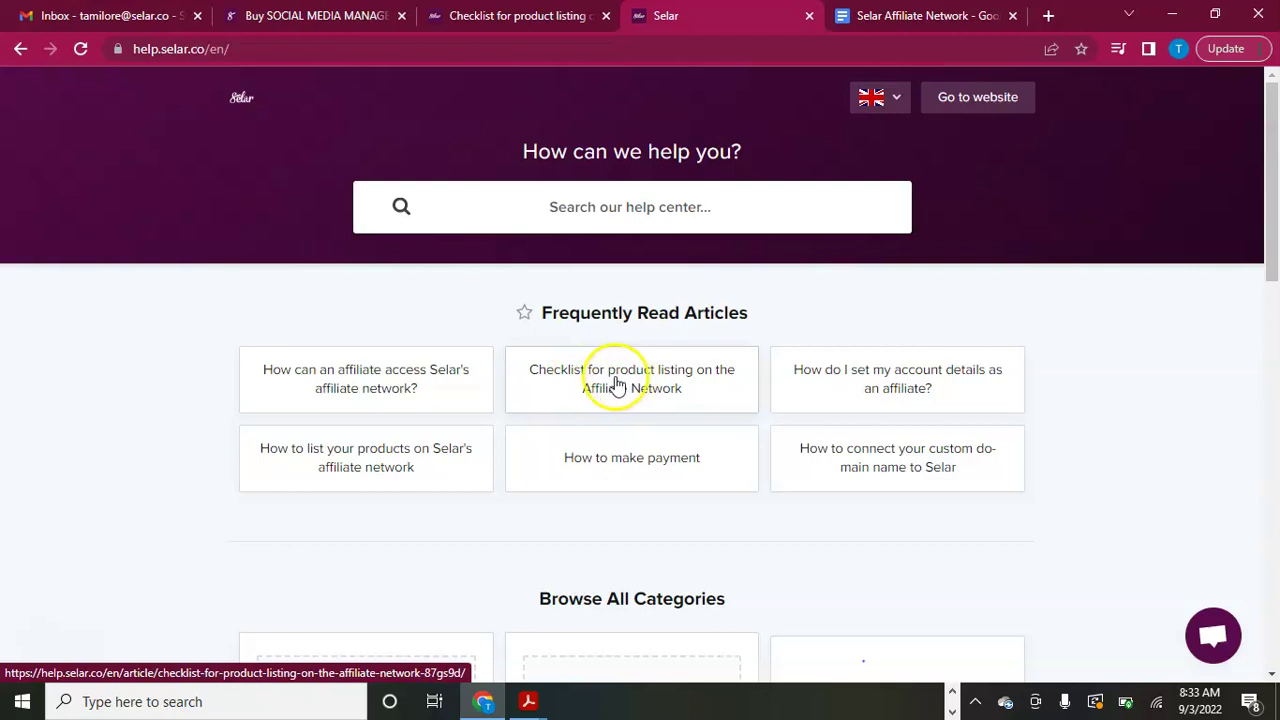
left_click(698, 390)
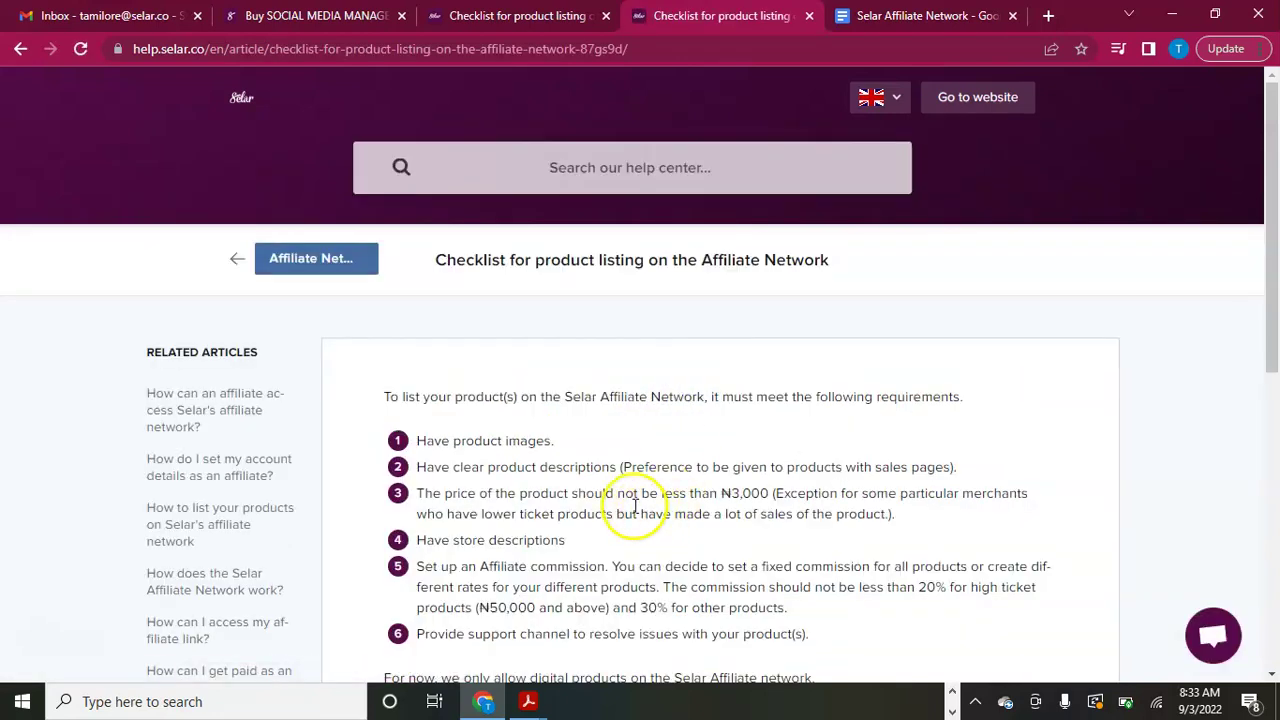
scroll(634, 505, "down", 2)
scroll(636, 513, "down", 1)
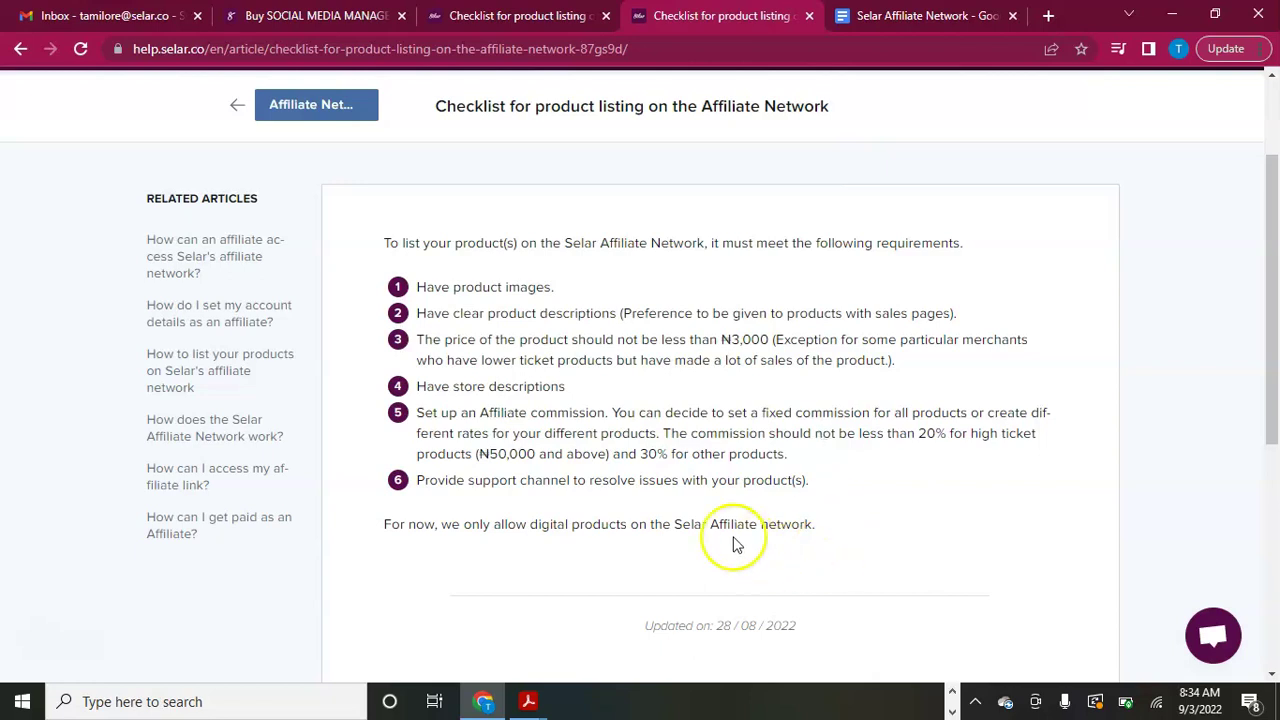
scroll(720, 454, "up", 2)
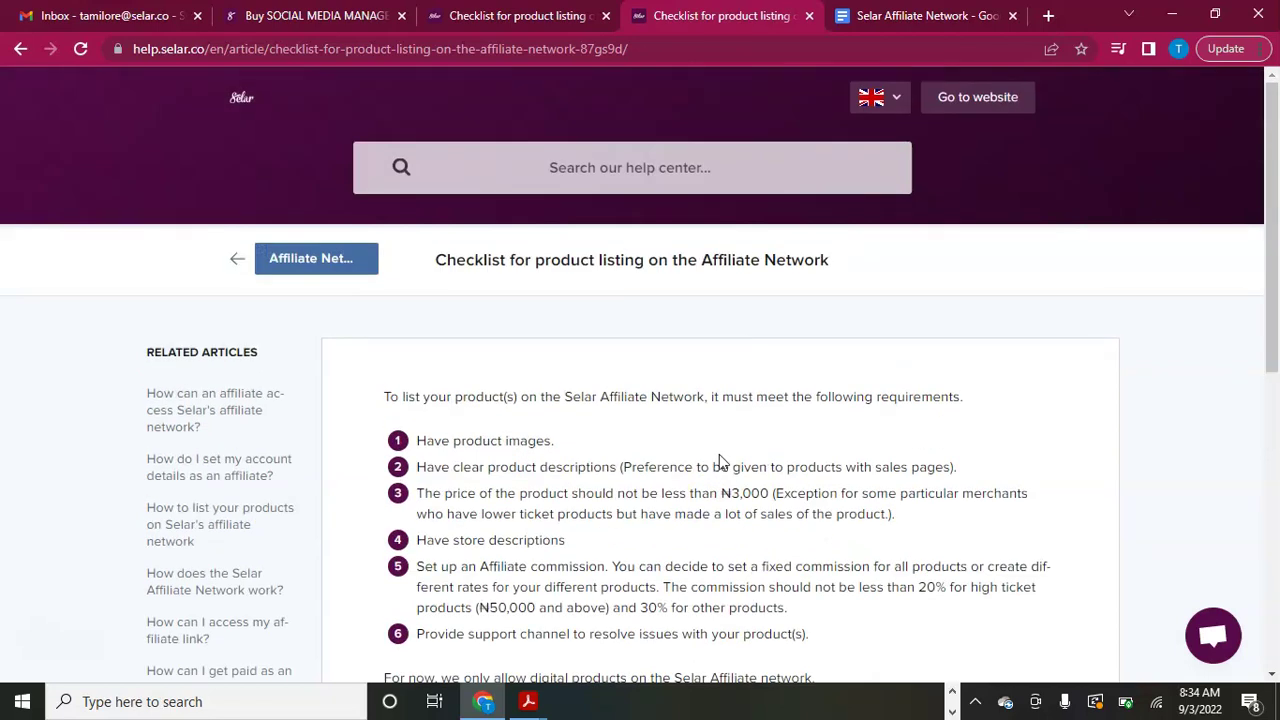
Step: Switch to the 'Login - Selar' Chrome window and log in to the merchant account
left_click(953, 693)
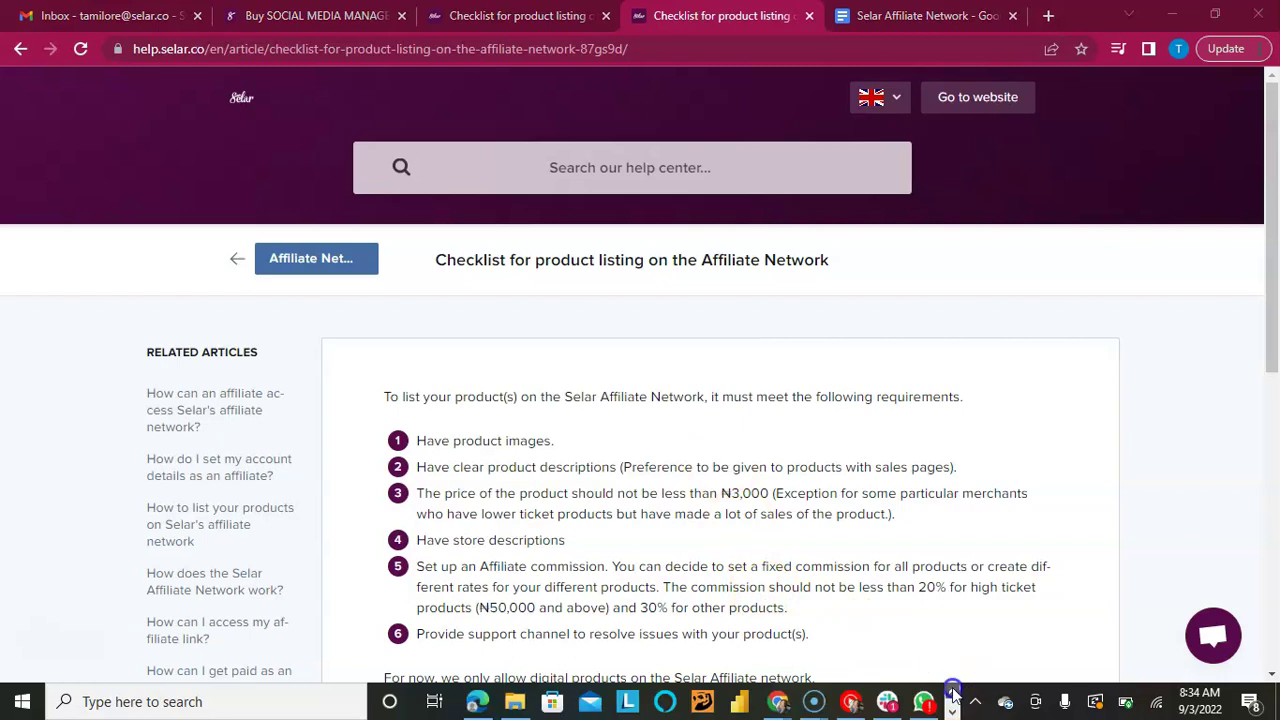
left_click(777, 705)
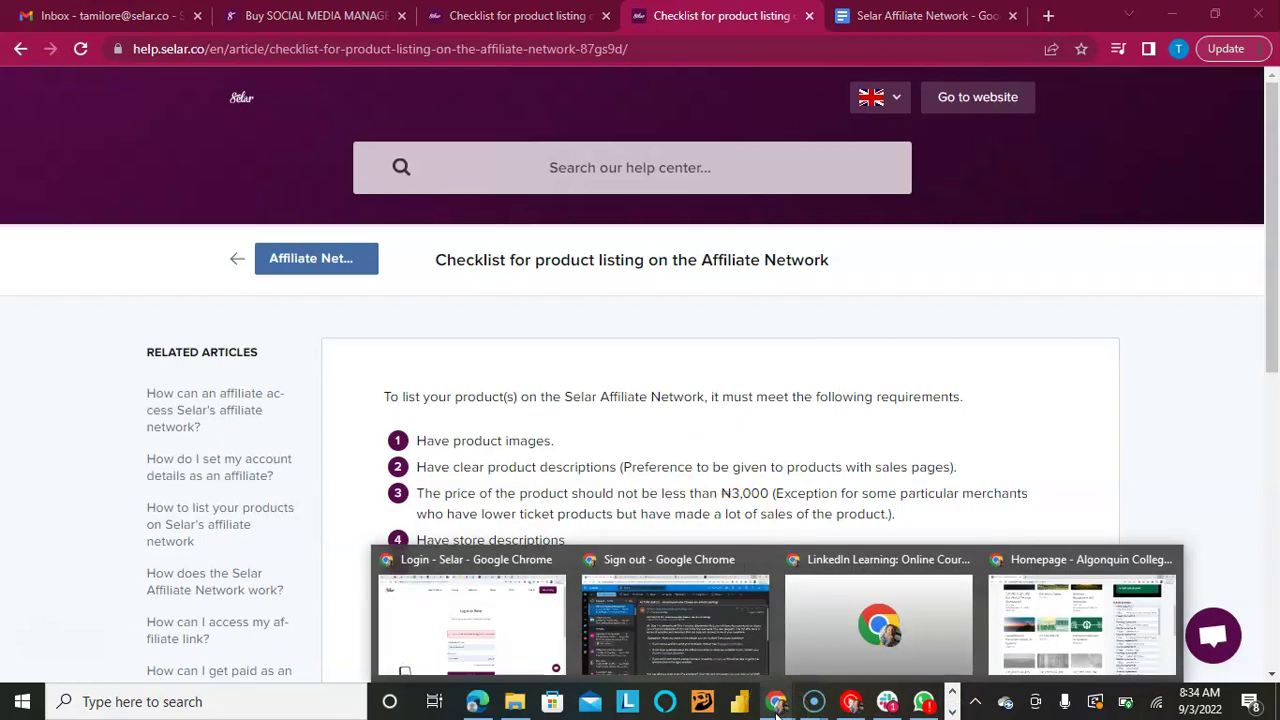
left_click(430, 640)
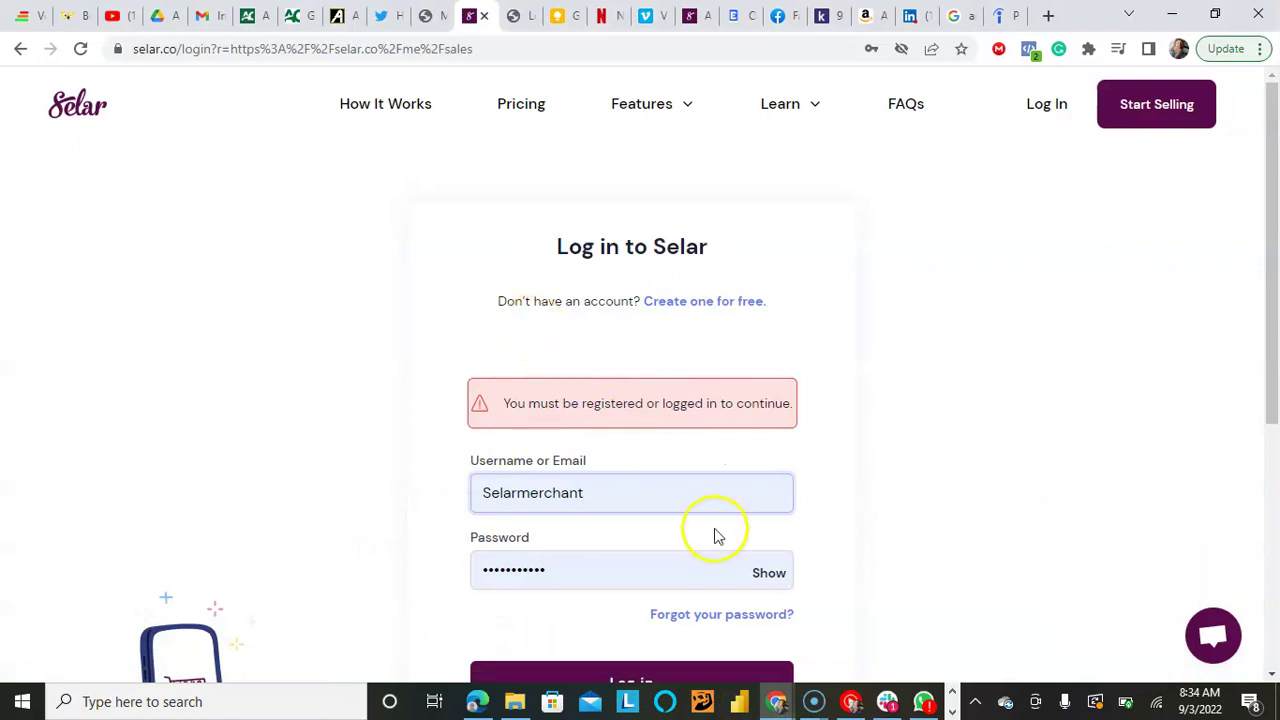
scroll(675, 511, "down", 1)
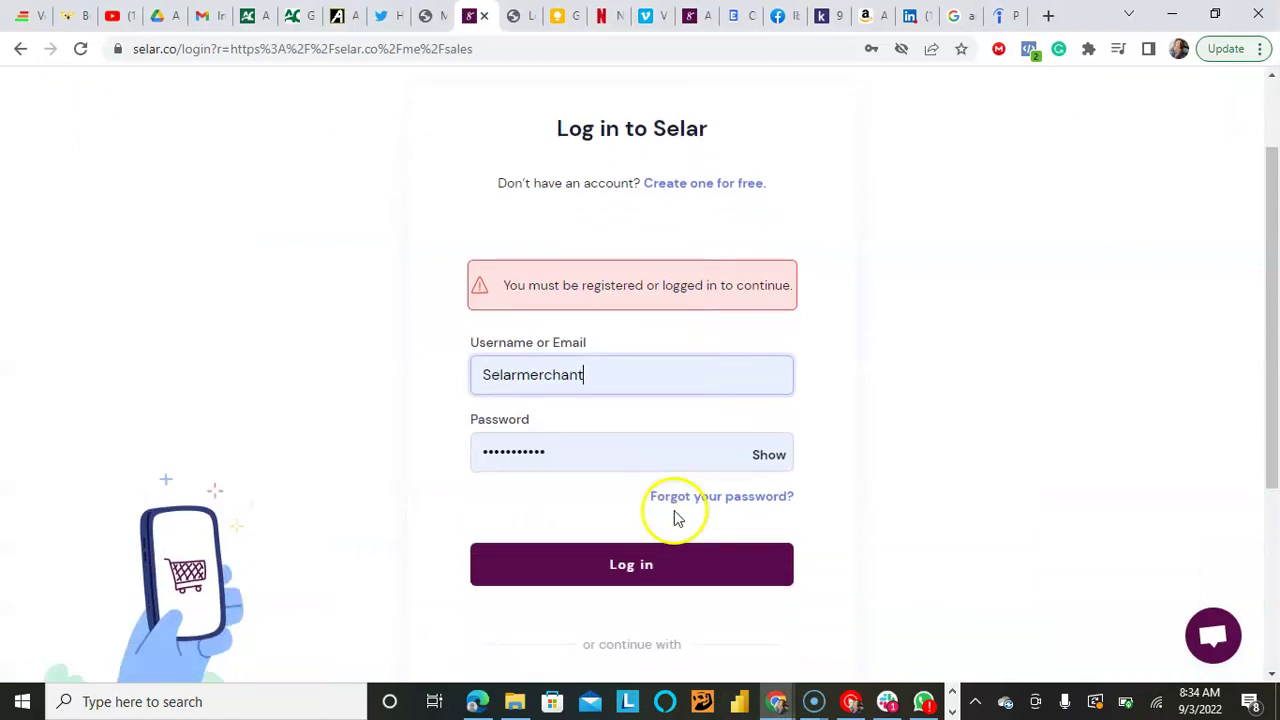
left_click(697, 562)
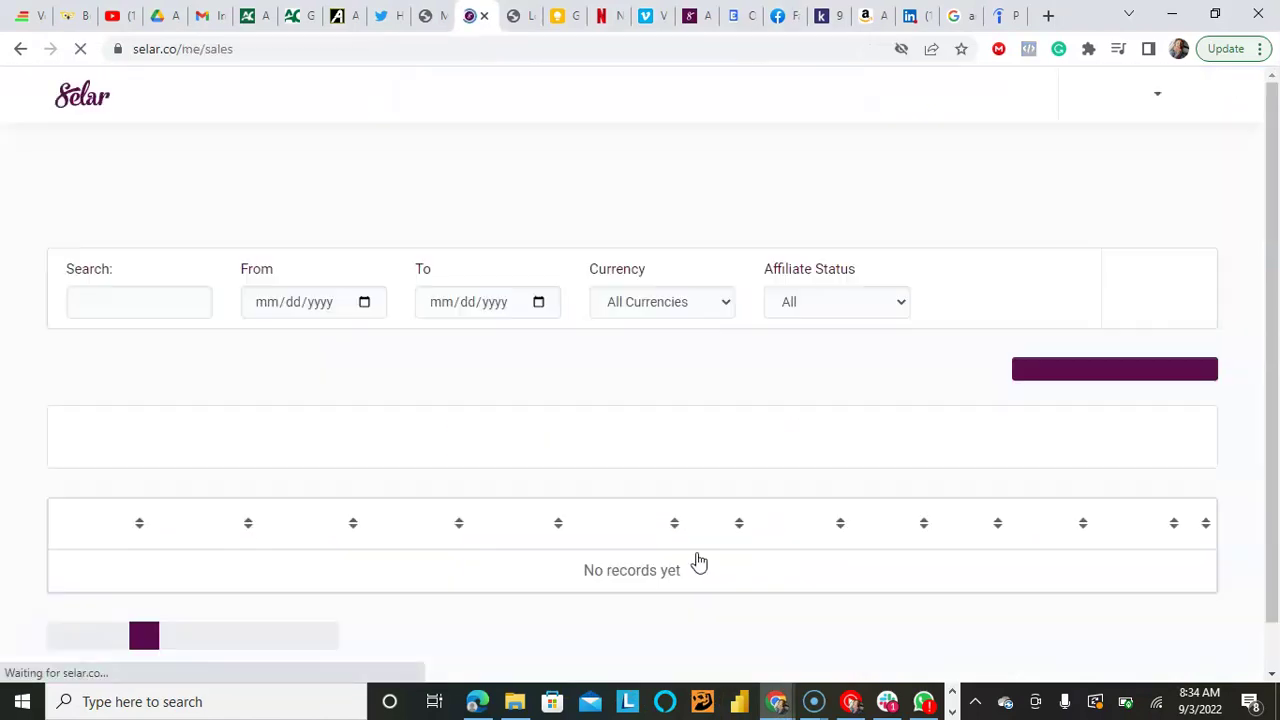
Step: Navigate through the menu to Products > All Products
left_click(1197, 95)
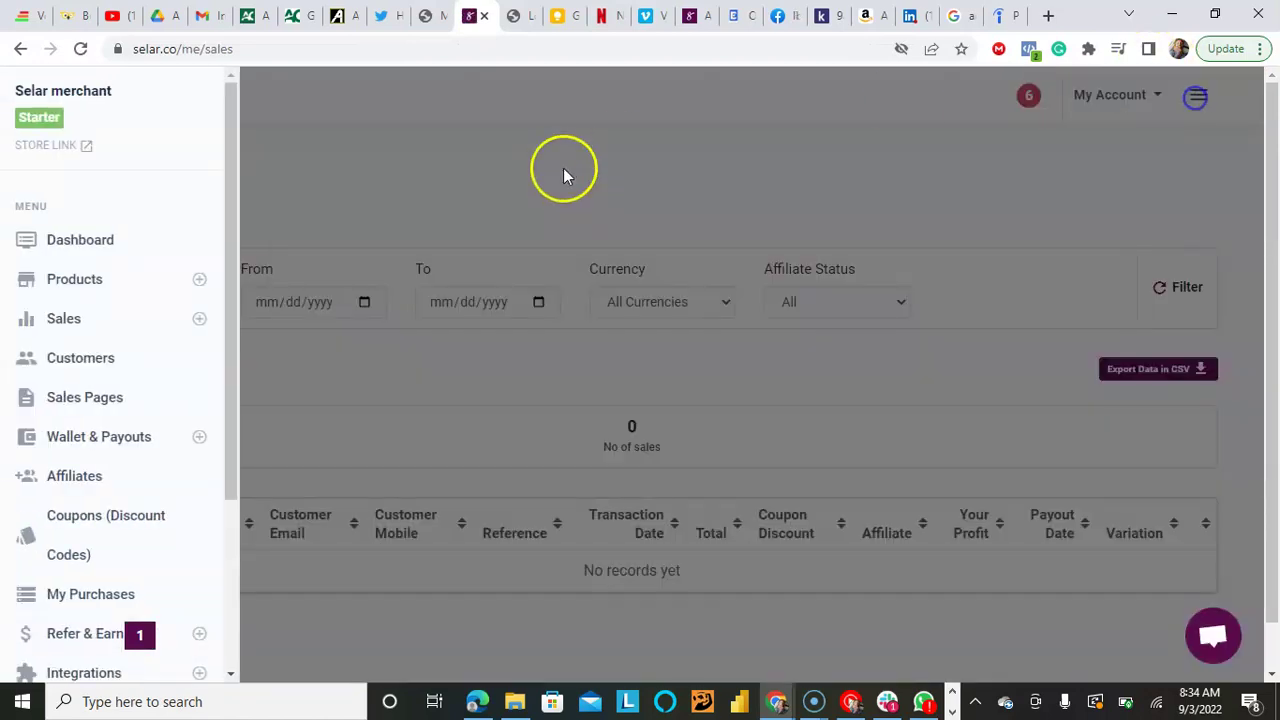
left_click(88, 281)
left_click(101, 332)
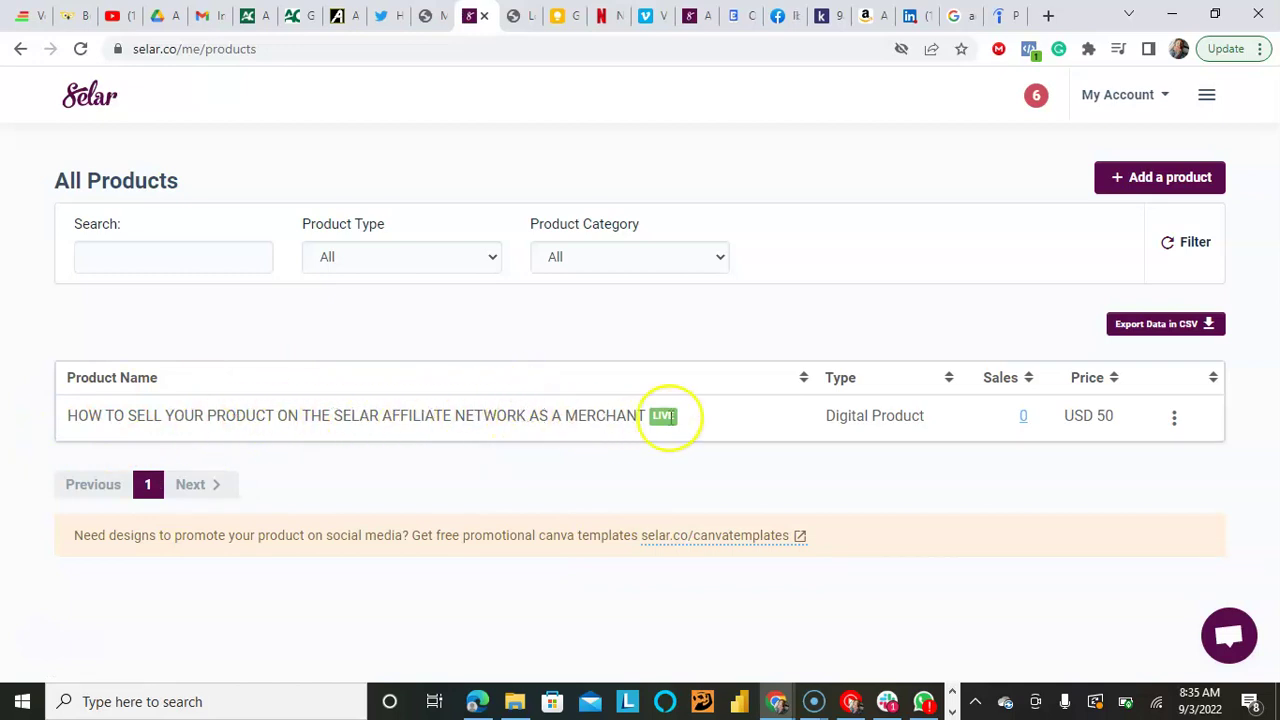
Step: Choose Publish To Selar Network from the USD 50 product's actions menu
left_click(1176, 427)
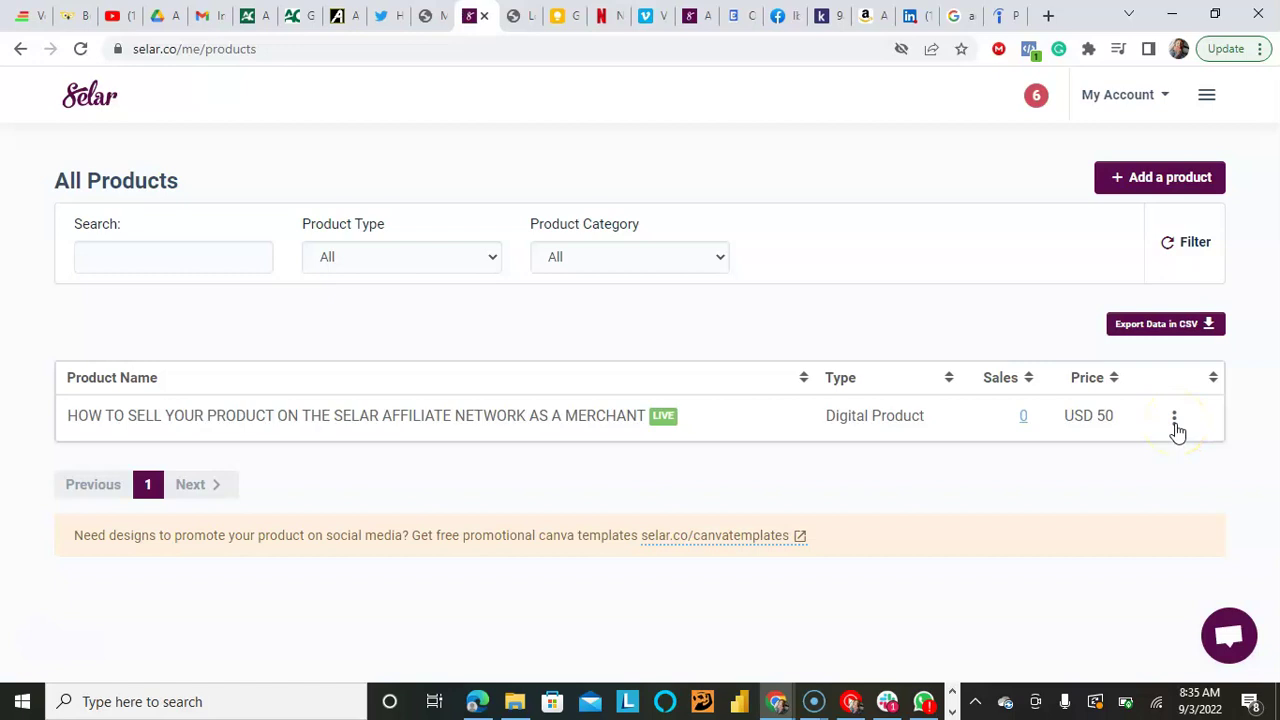
left_click(1176, 427)
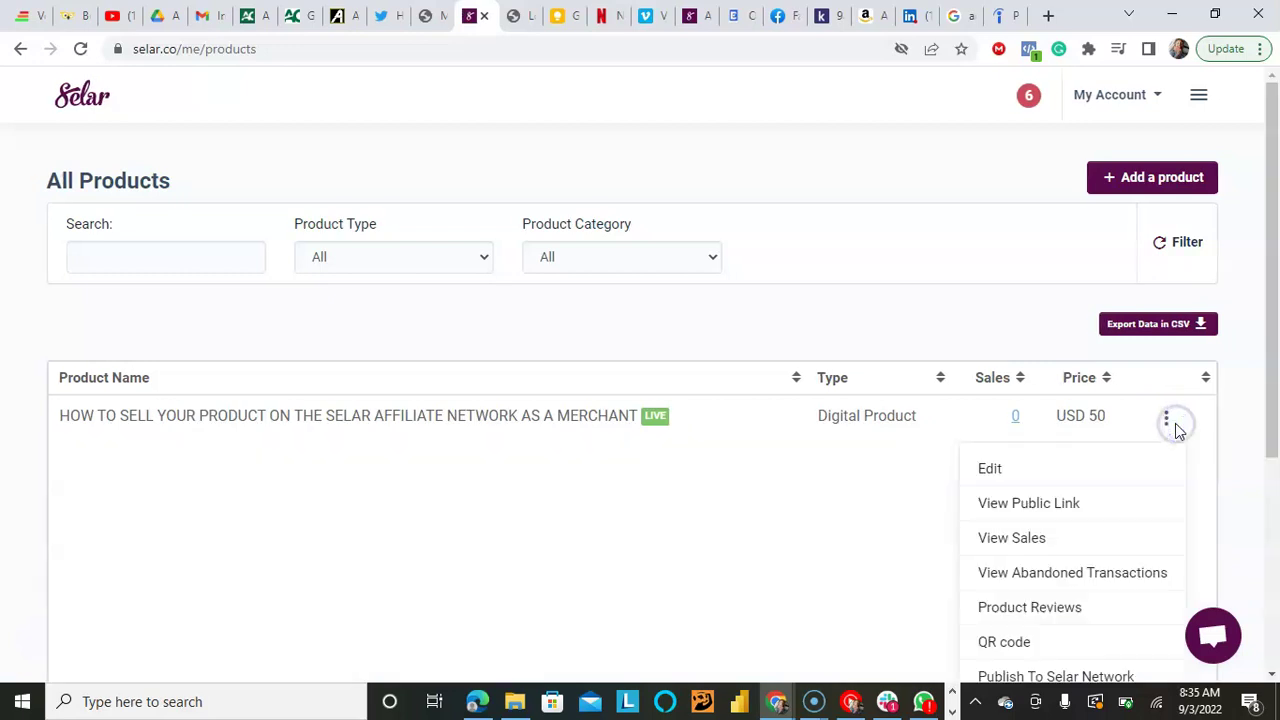
scroll(1150, 560, "down", 2)
scroll(1150, 560, "down", 1)
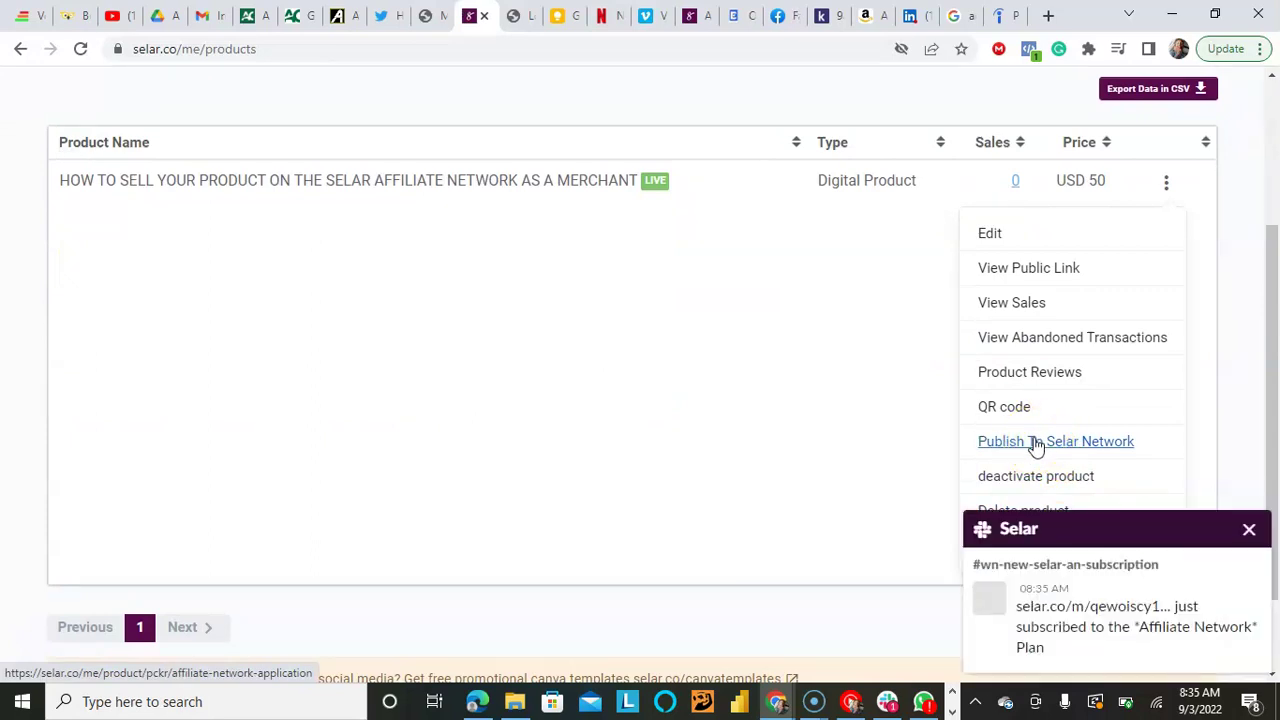
left_click(1035, 441)
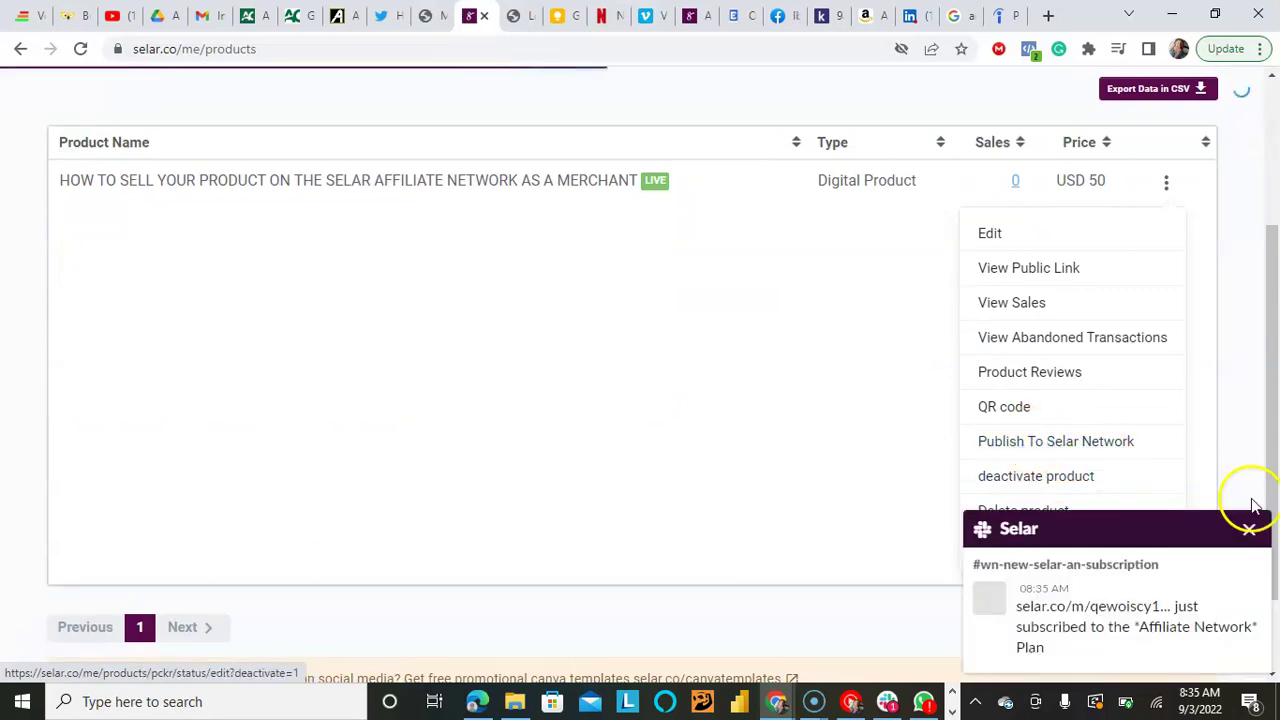
Step: Close the subscription notification and look over the Affiliate Network Settings form
left_click(1249, 530)
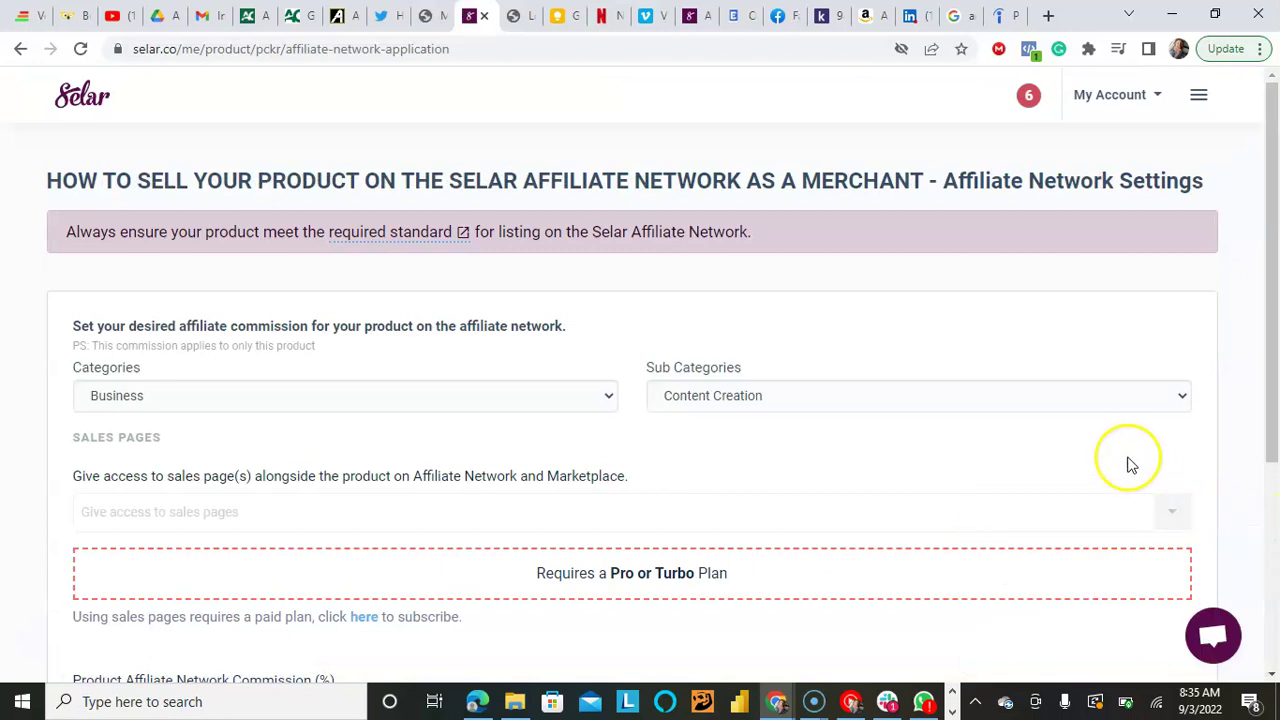
scroll(1128, 463, "down", 1)
scroll(1131, 465, "down", 2)
scroll(1131, 465, "down", 1)
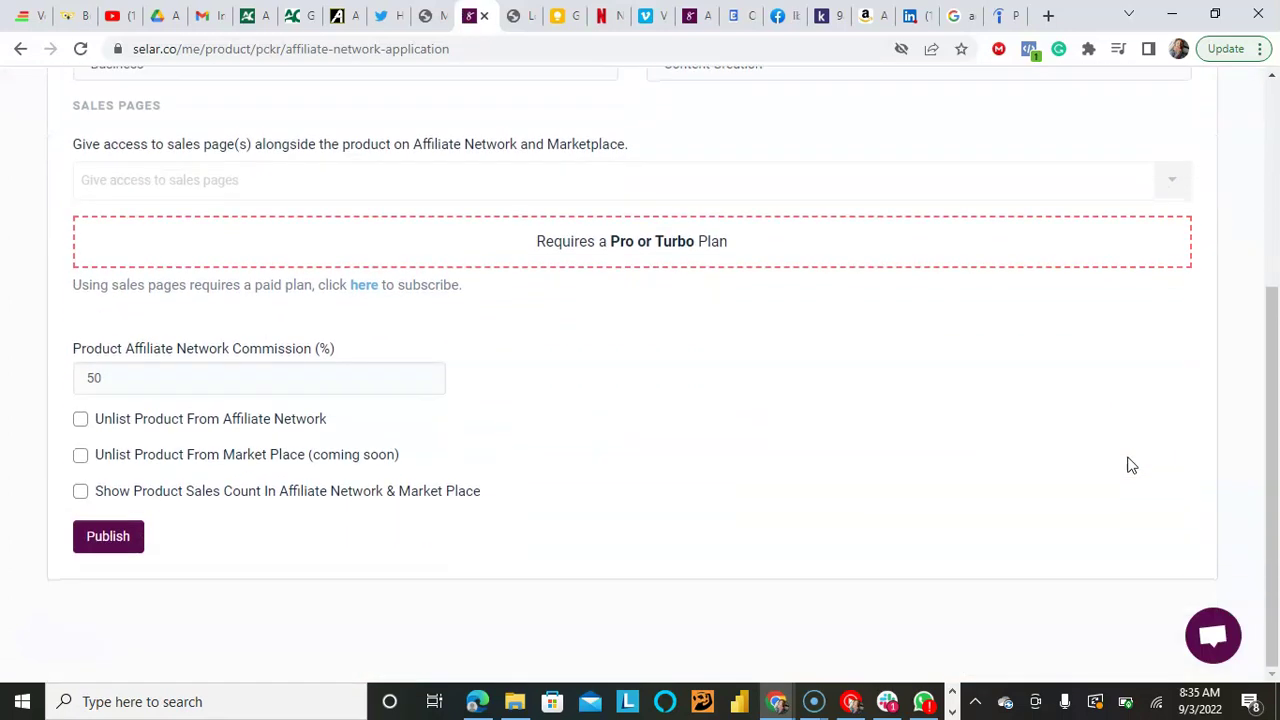
scroll(1131, 465, "up", 1)
scroll(1131, 465, "up", 1)
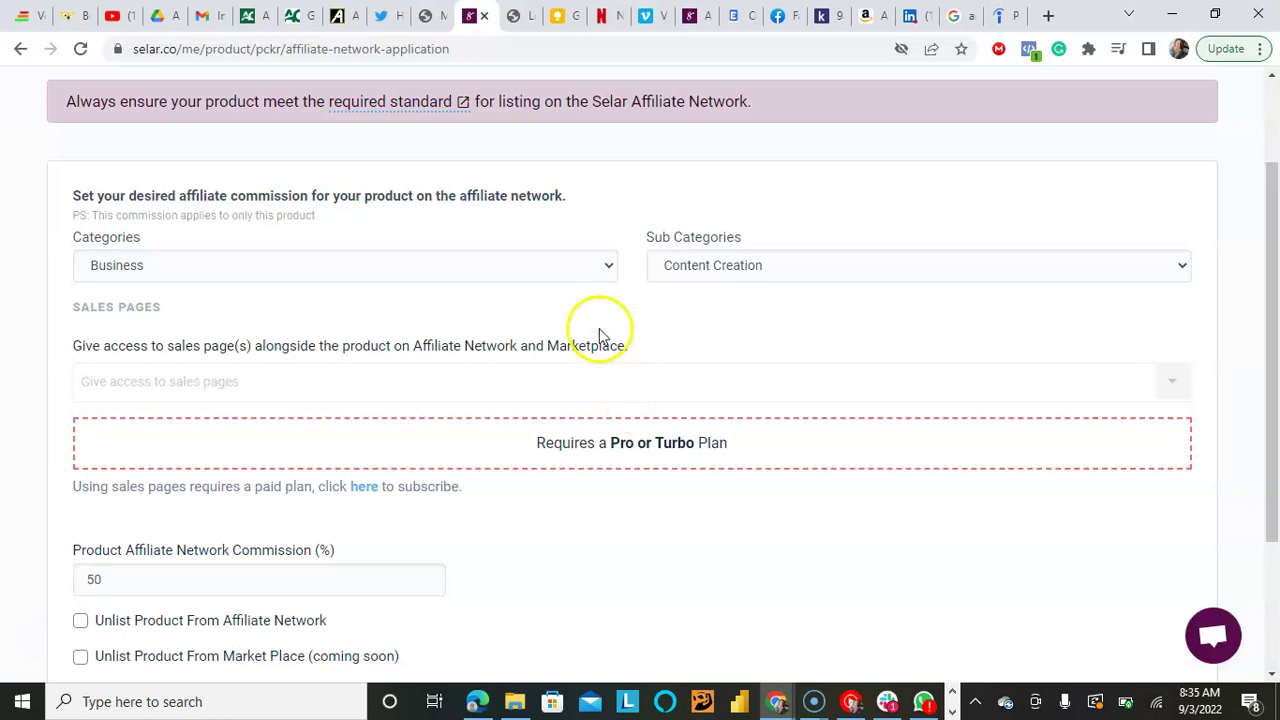
Step: Choose category Marketing and Sales and sub category Affiliate Marketing
left_click(495, 276)
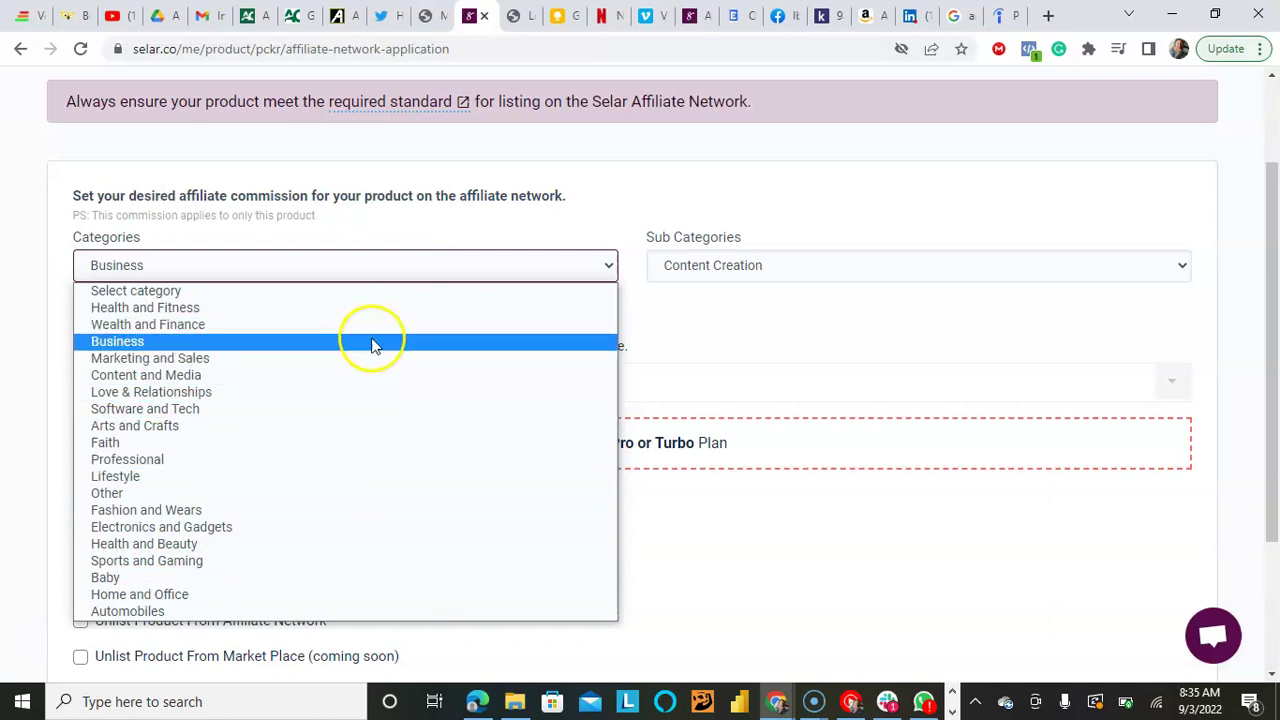
left_click(368, 358)
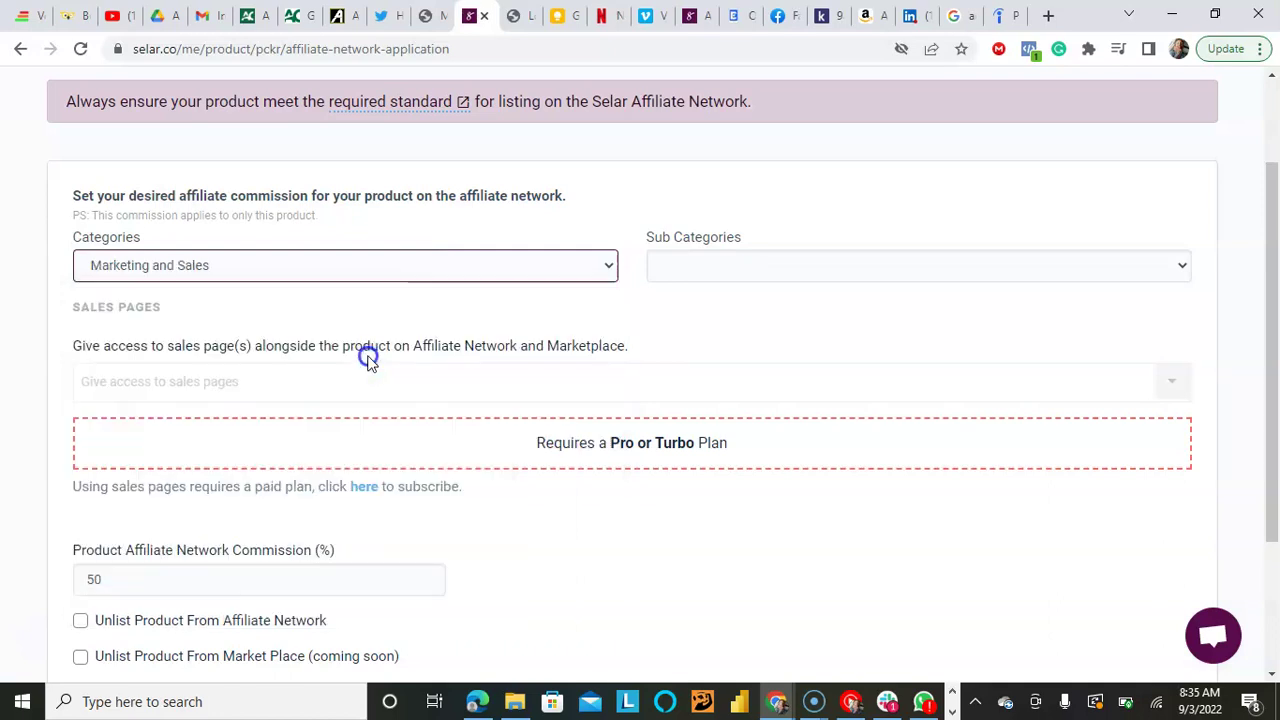
left_click(780, 266)
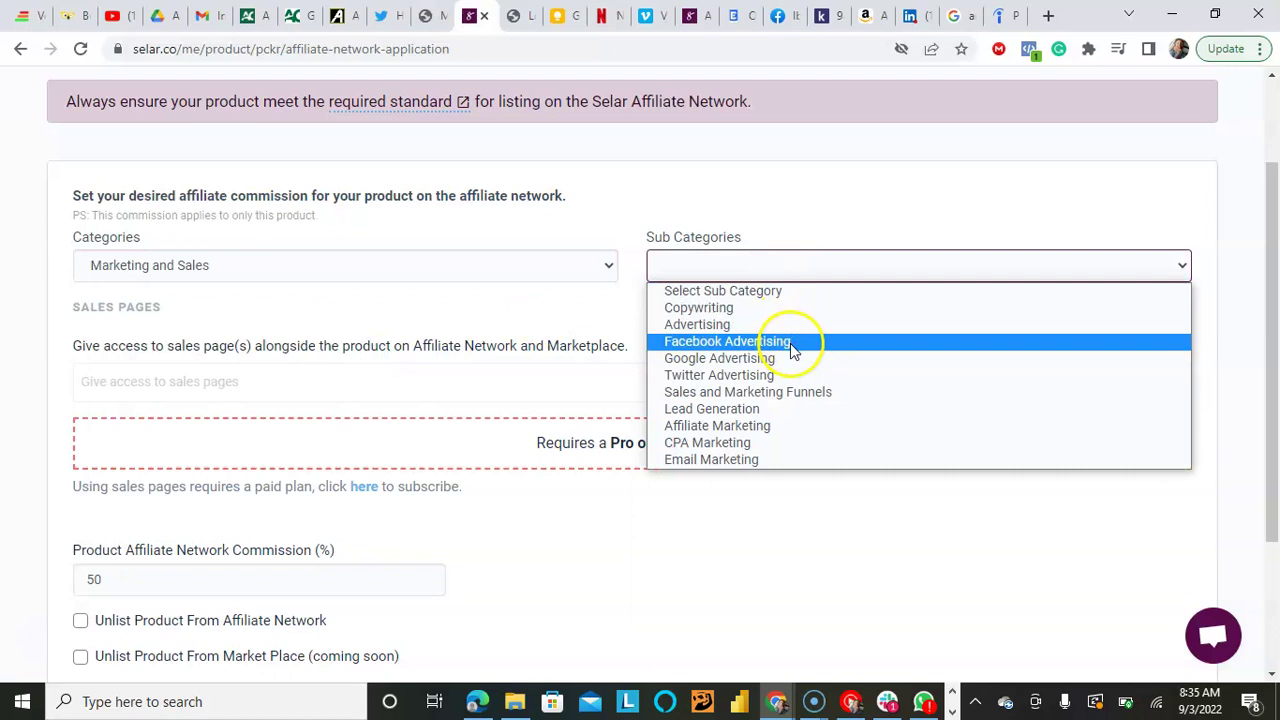
left_click(794, 424)
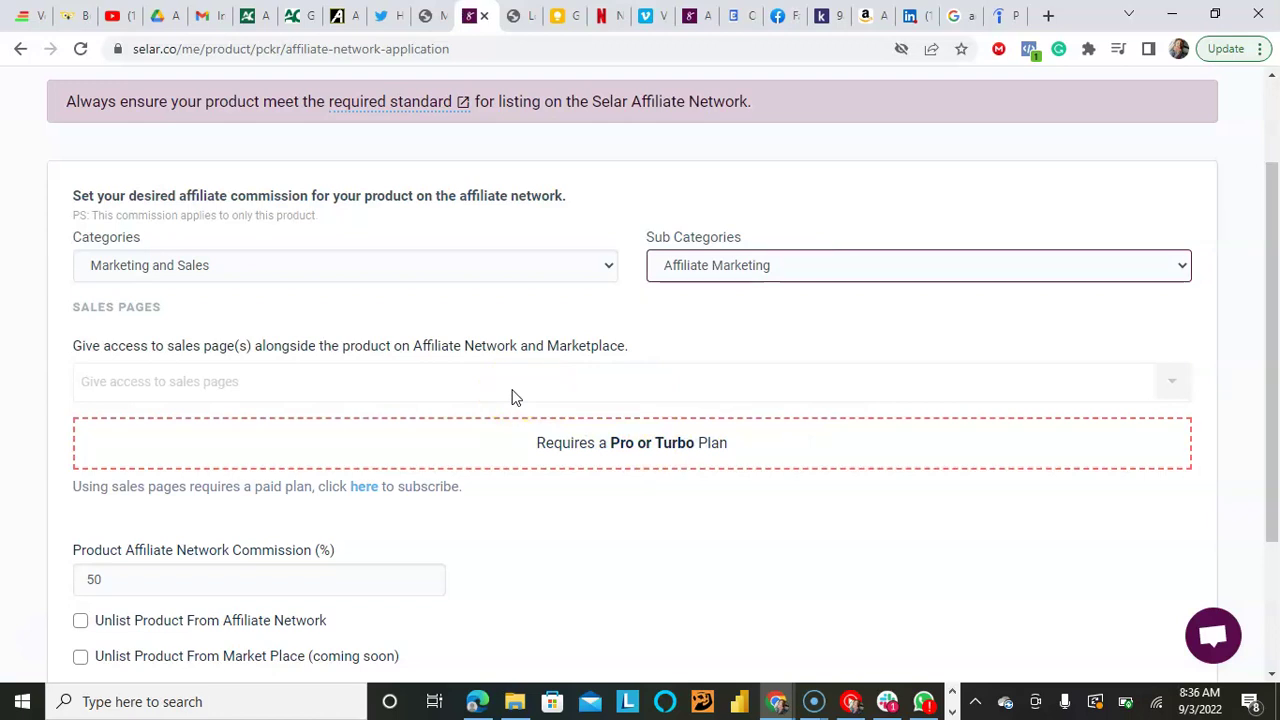
left_click(515, 397)
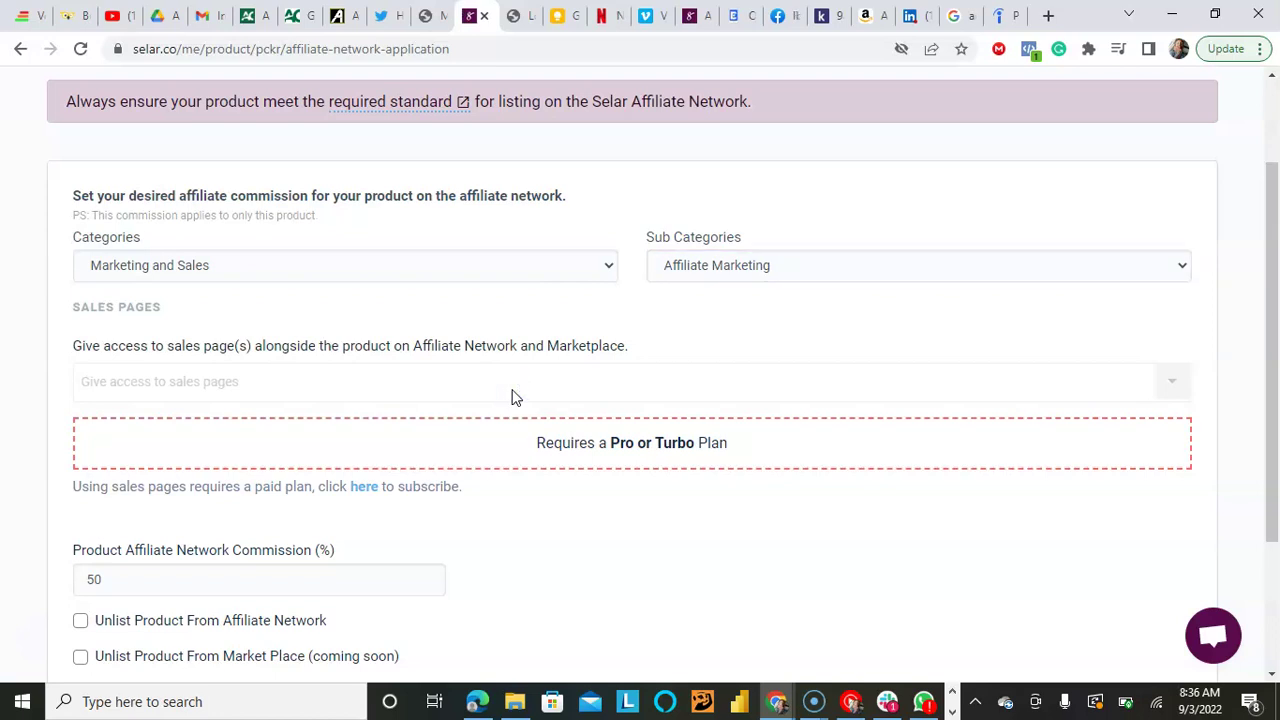
Step: Enable Show Product Sales Count In Affiliate Network & Market Place, then publish for review
scroll(512, 397, "down", 2)
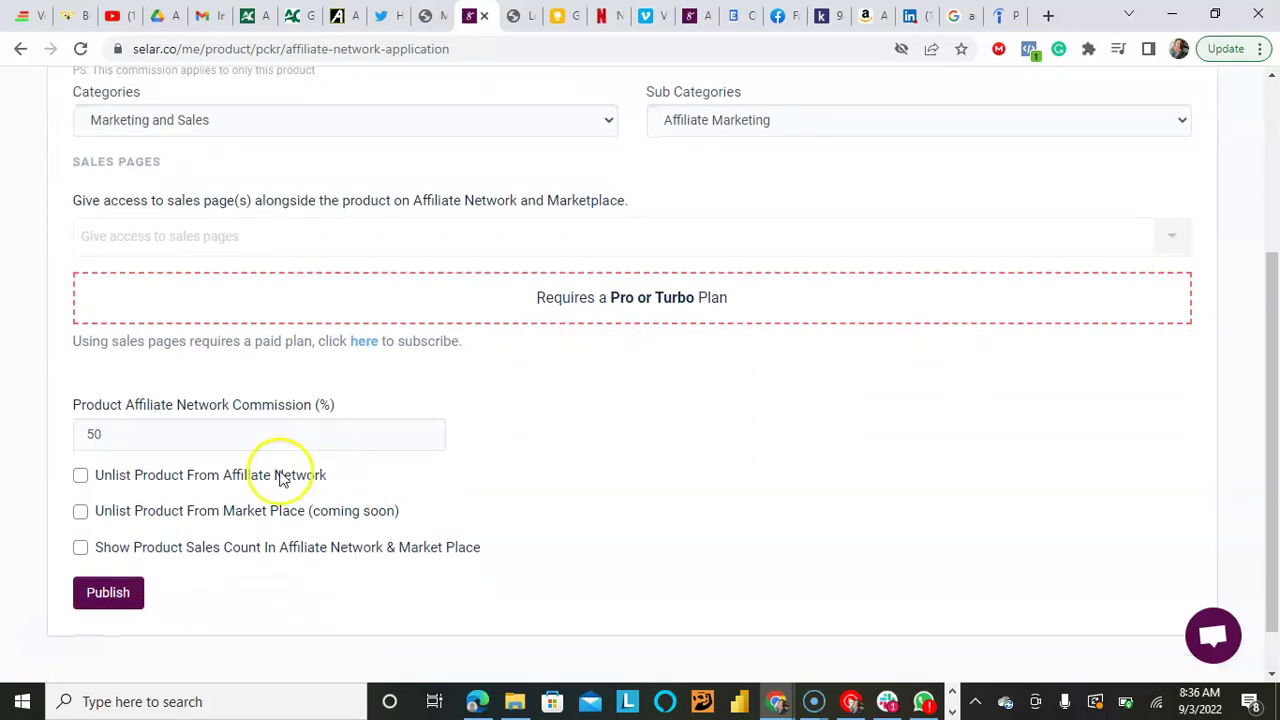
scroll(118, 435, "down", 1)
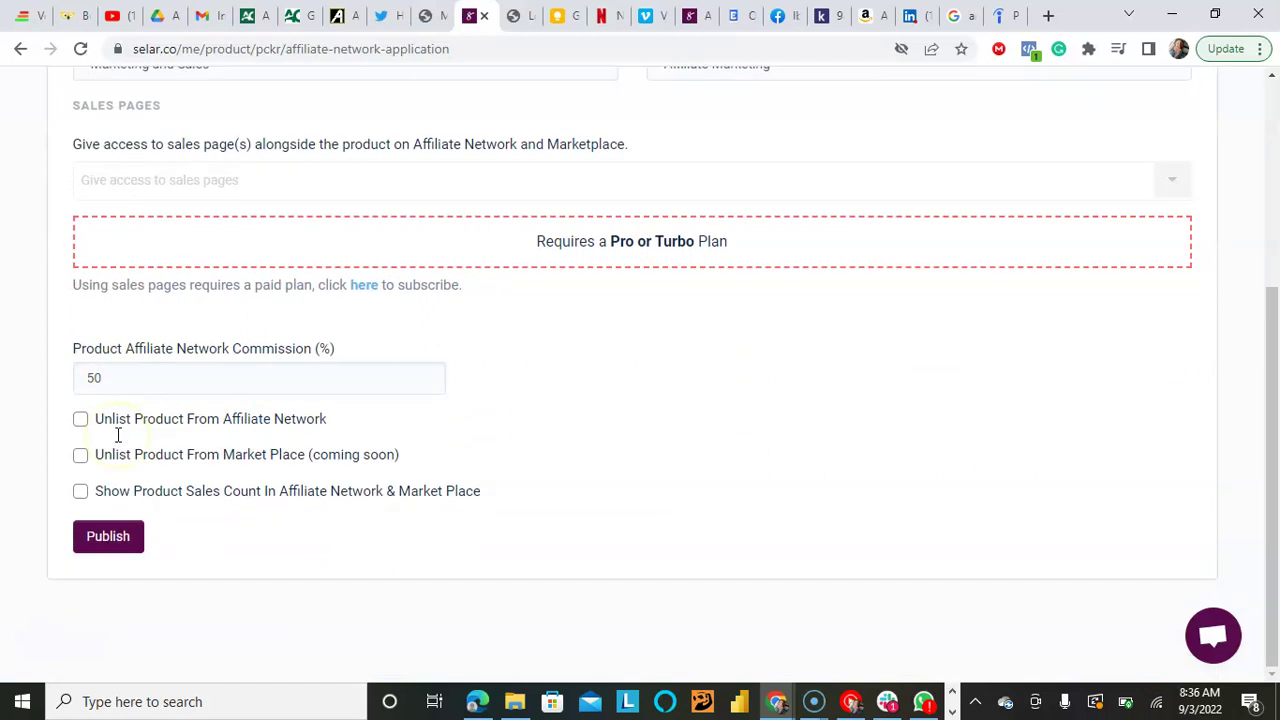
left_click(131, 376)
left_click(80, 492)
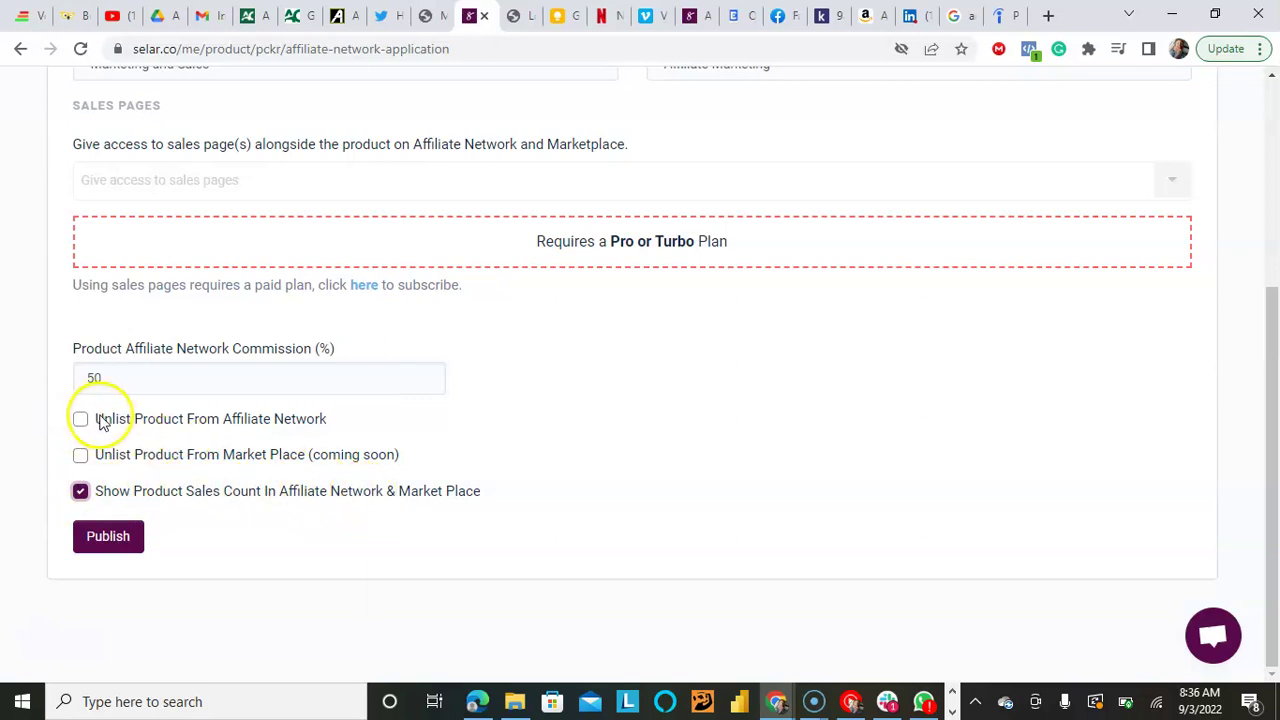
left_click(120, 537)
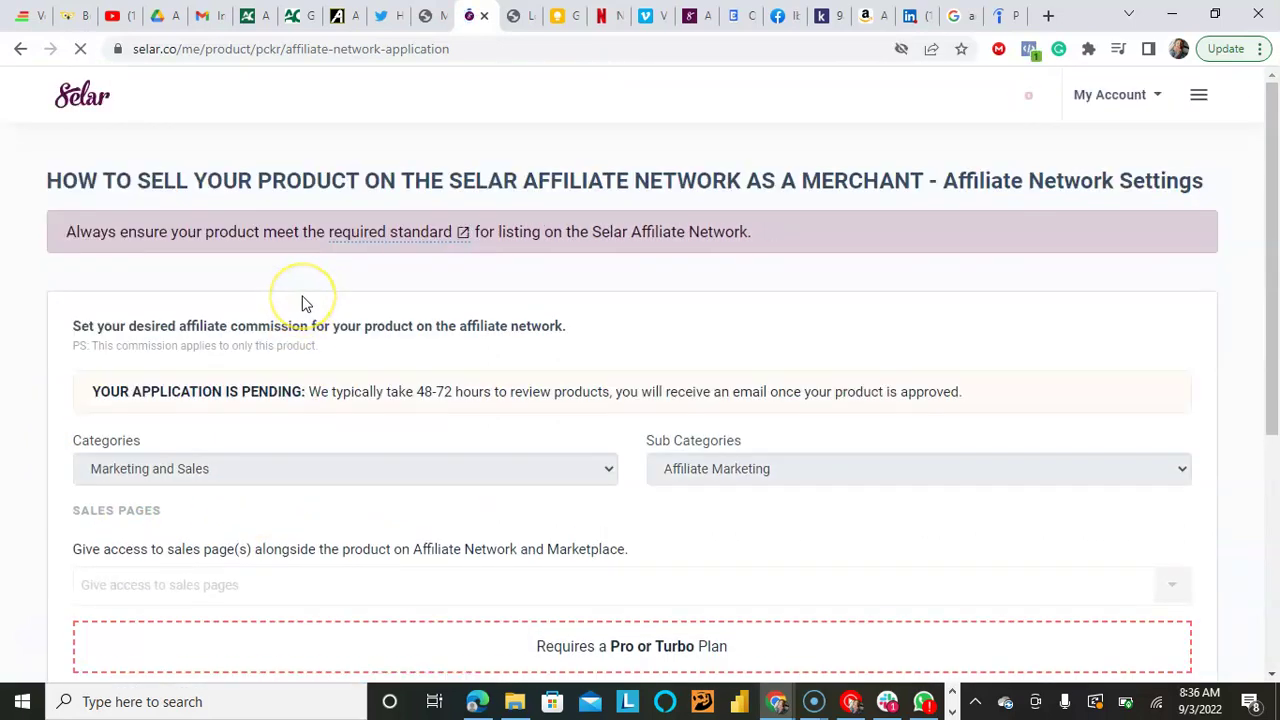
scroll(305, 303, "down", 5)
scroll(305, 303, "down", 1)
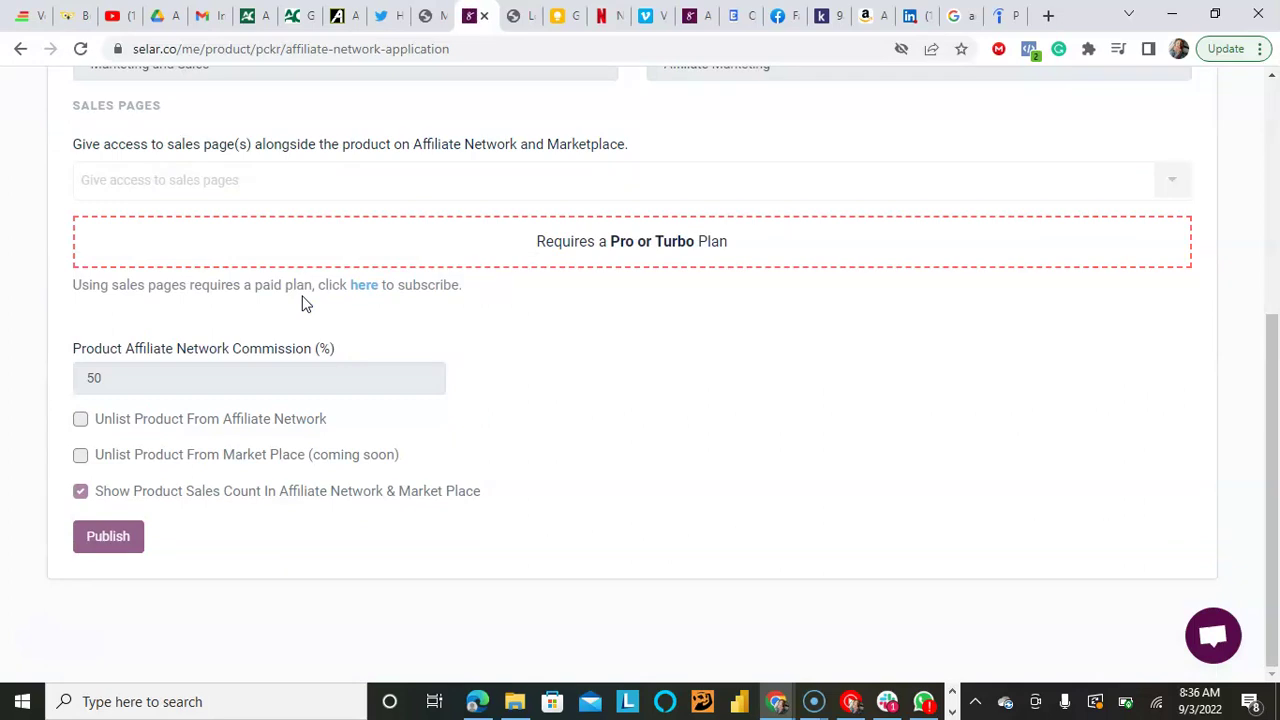
scroll(305, 303, "up", 5)
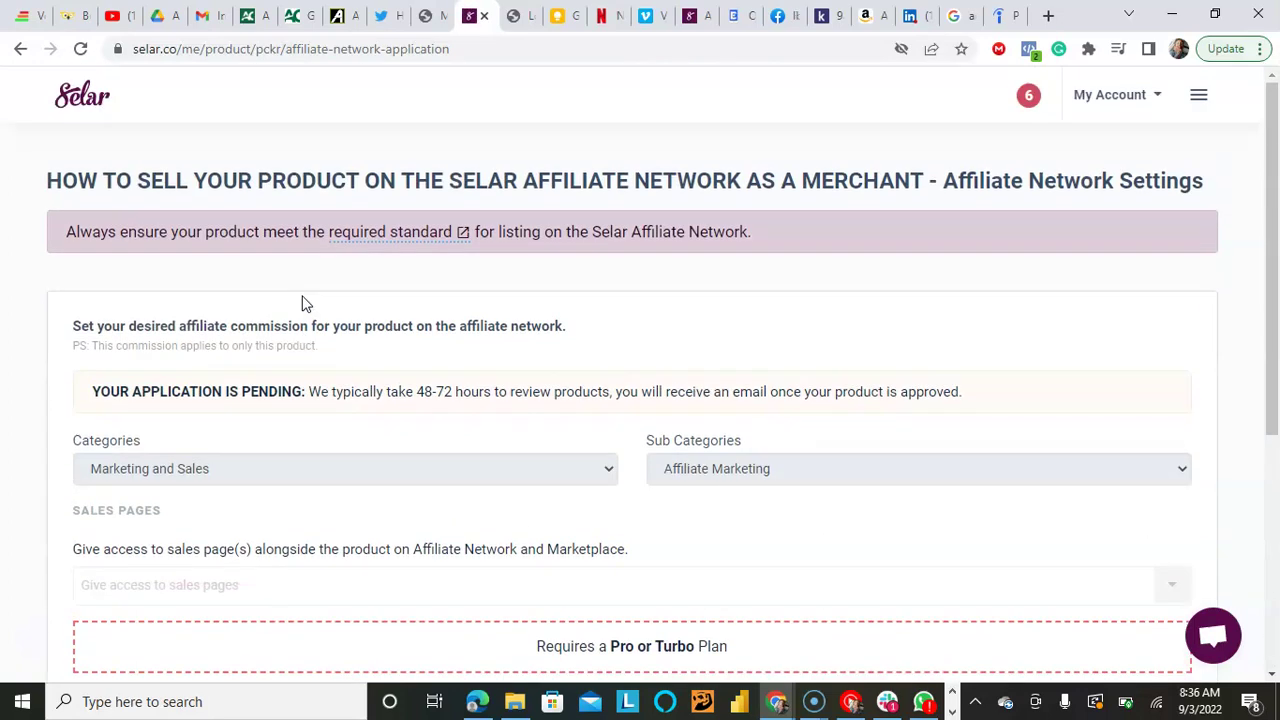